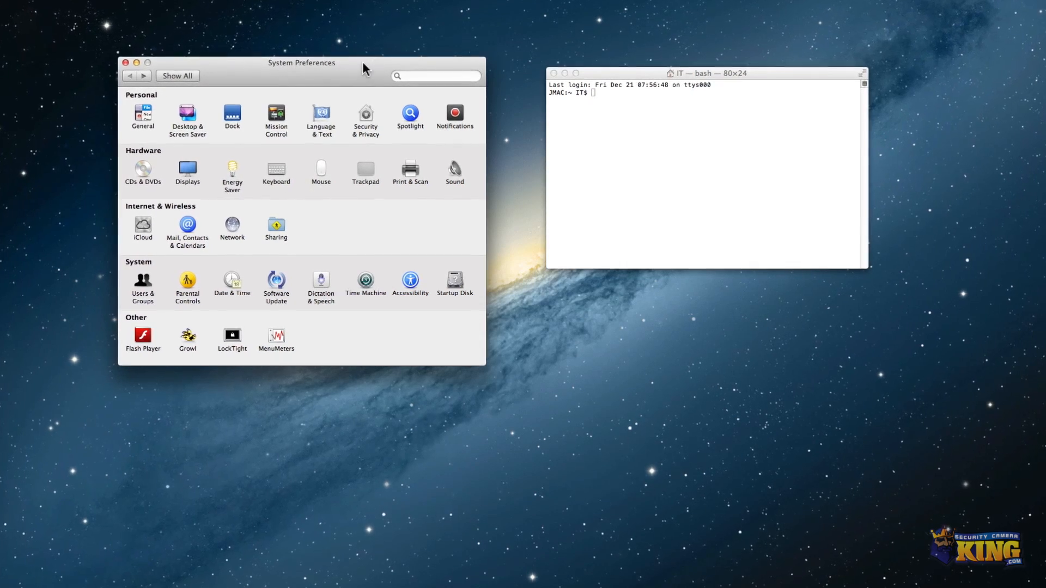
Arrange the windows and open the Network preferences to review the Ethernet IP address settings.
left_click(329, 68)
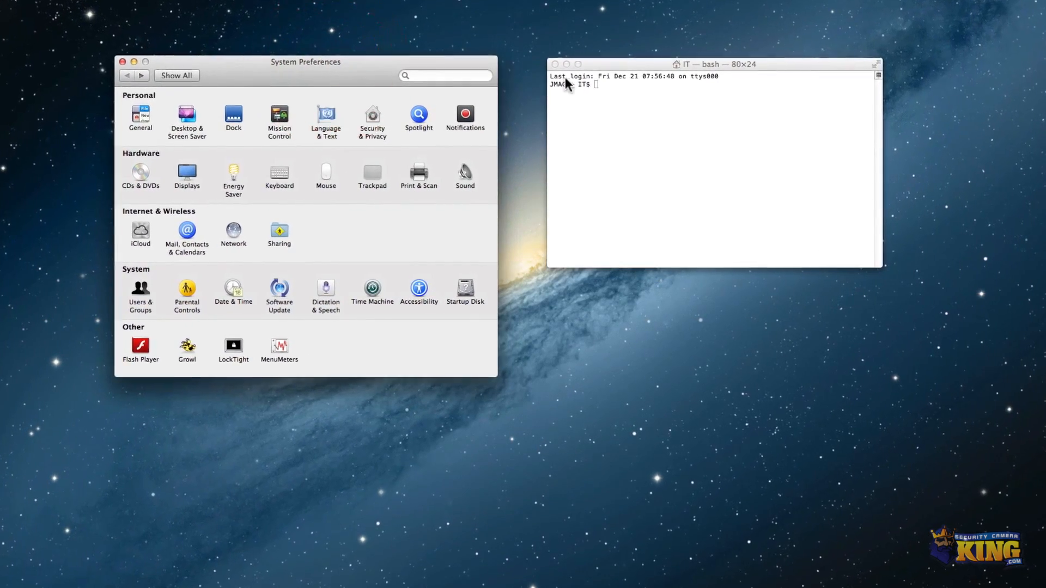
left_click_drag(599, 71, 613, 58)
left_click_drag(366, 64, 375, 53)
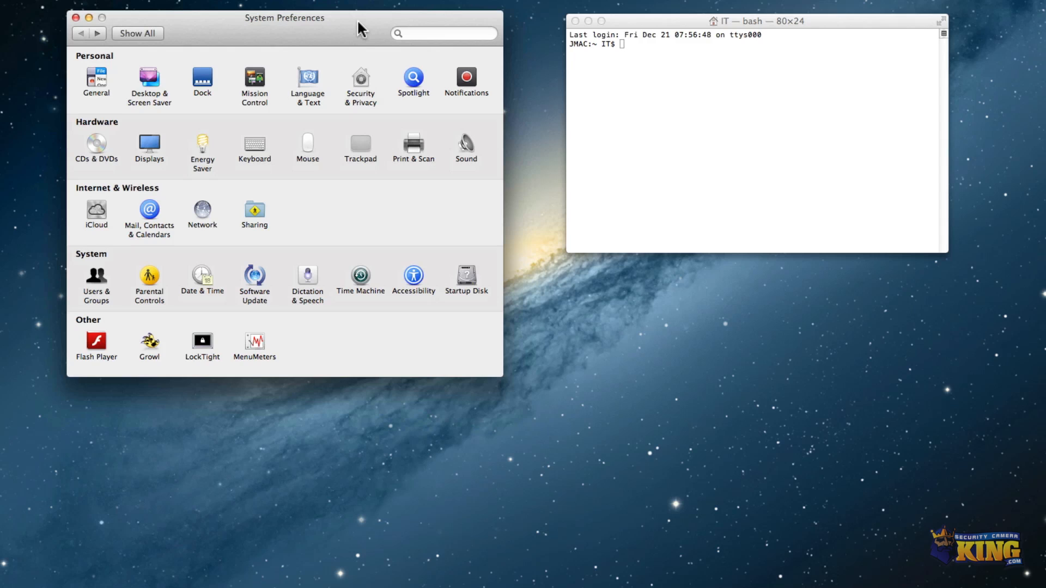
left_click(218, 33)
left_click(203, 211)
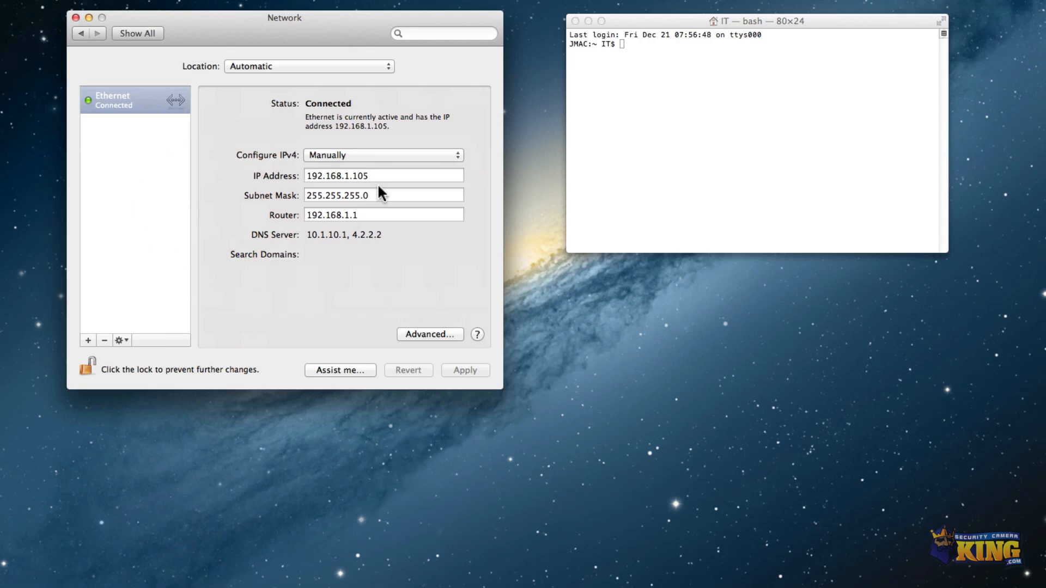
left_click(360, 175)
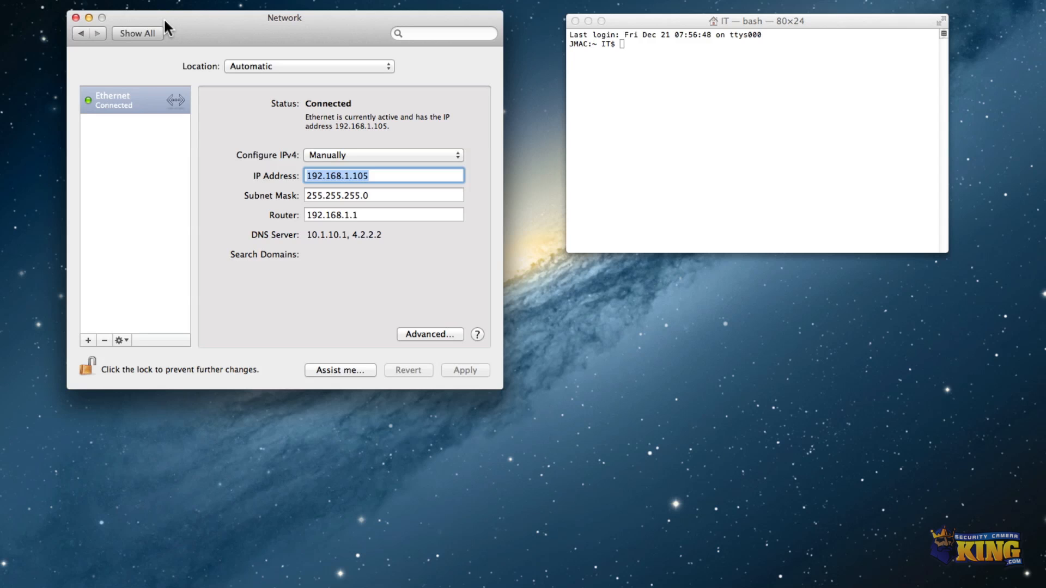
In Terminal, ping 192.168.1.20 to check the NanoStation responds, then stop the ping.
left_click(623, 108)
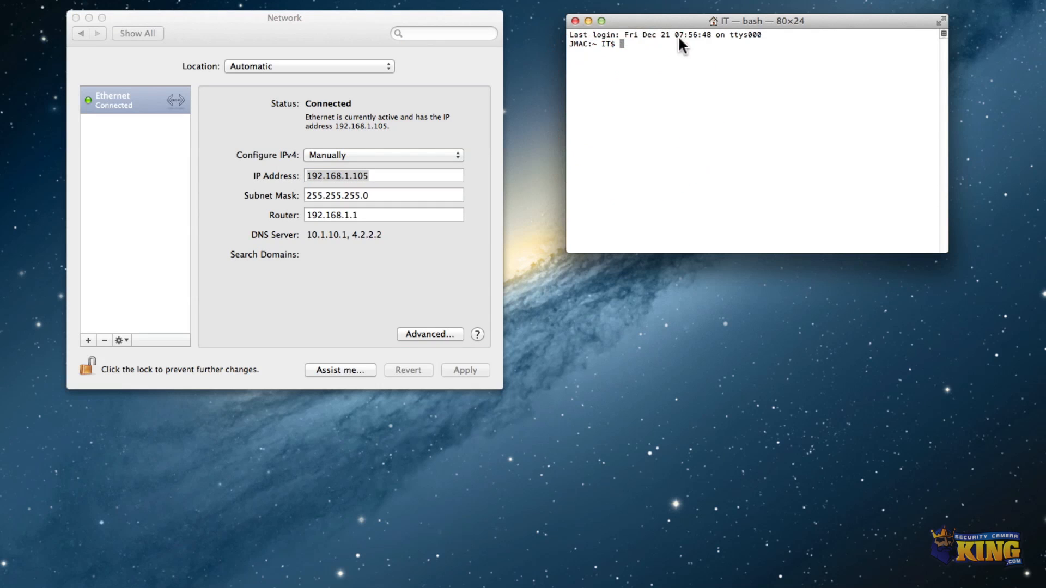
left_click_drag(680, 20, 683, 25)
left_click(661, 87)
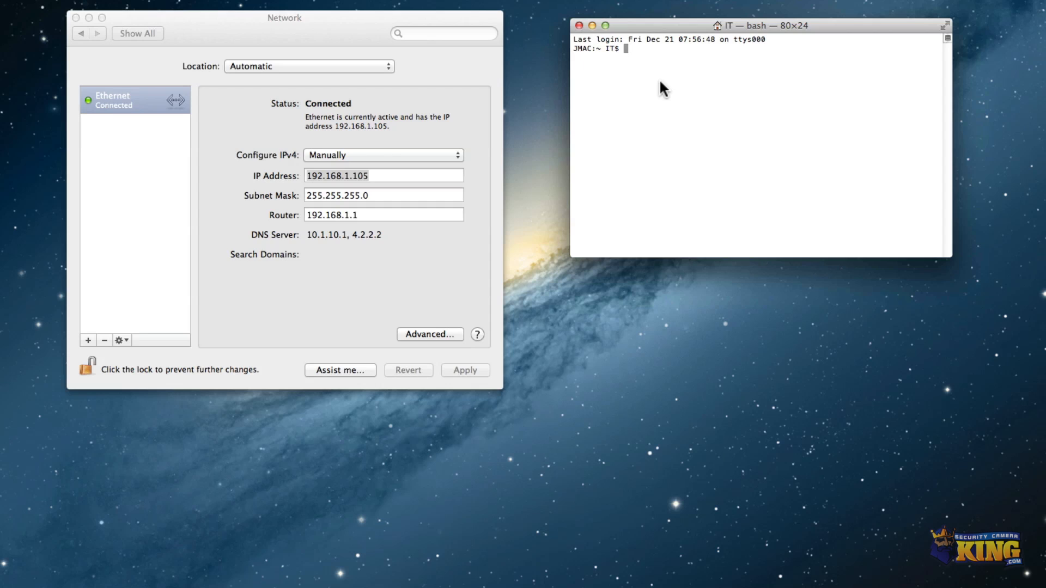
type("ping 192.168.1.20")
key("Return")
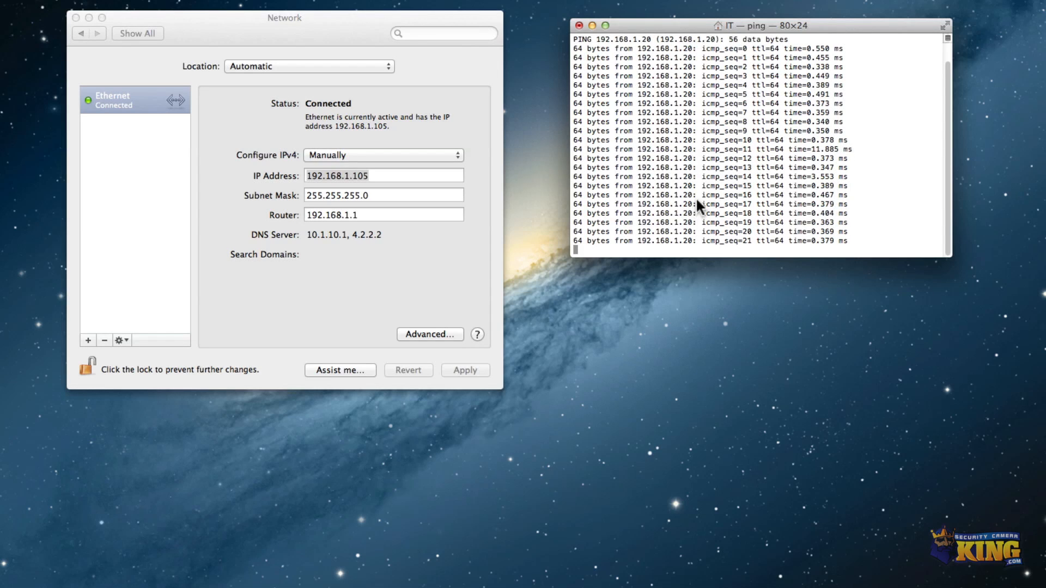
key("ctrl+c")
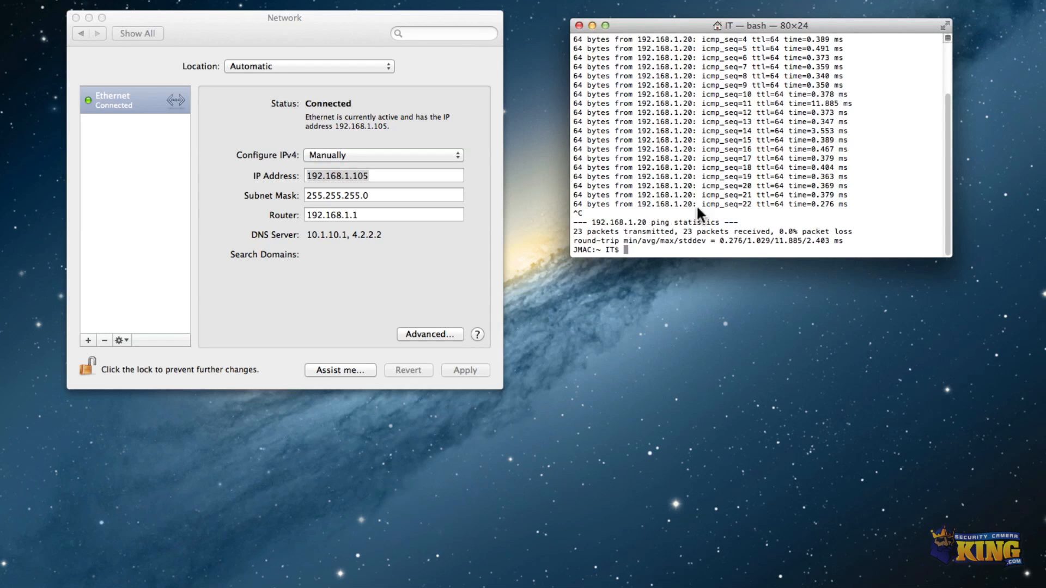
Close Terminal and open the Online CCTV Help Desk Forums & Downloads page in a new browser tab.
left_click(578, 25)
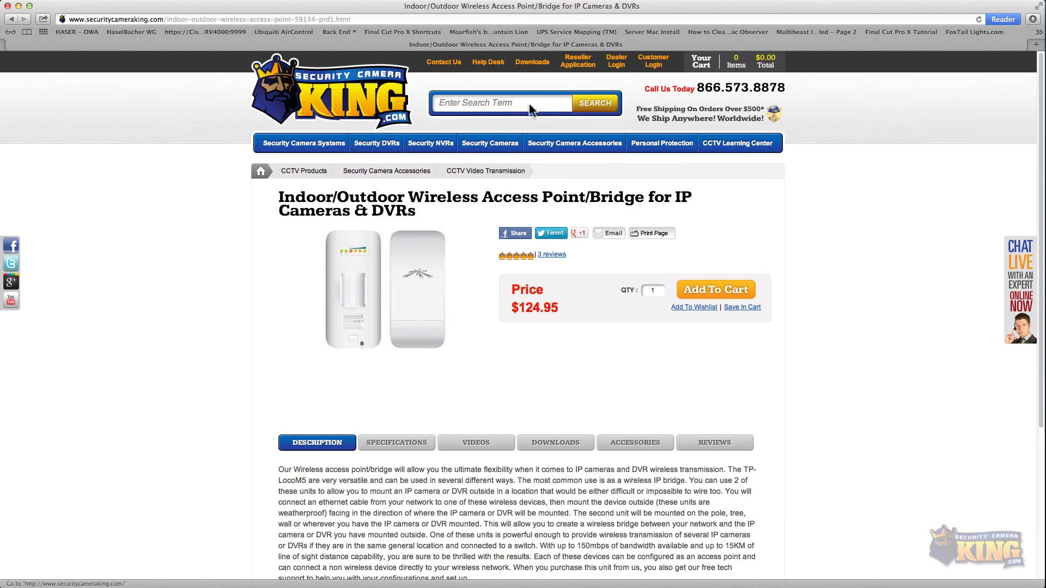
left_click(554, 204)
key("super+t")
left_click(195, 138)
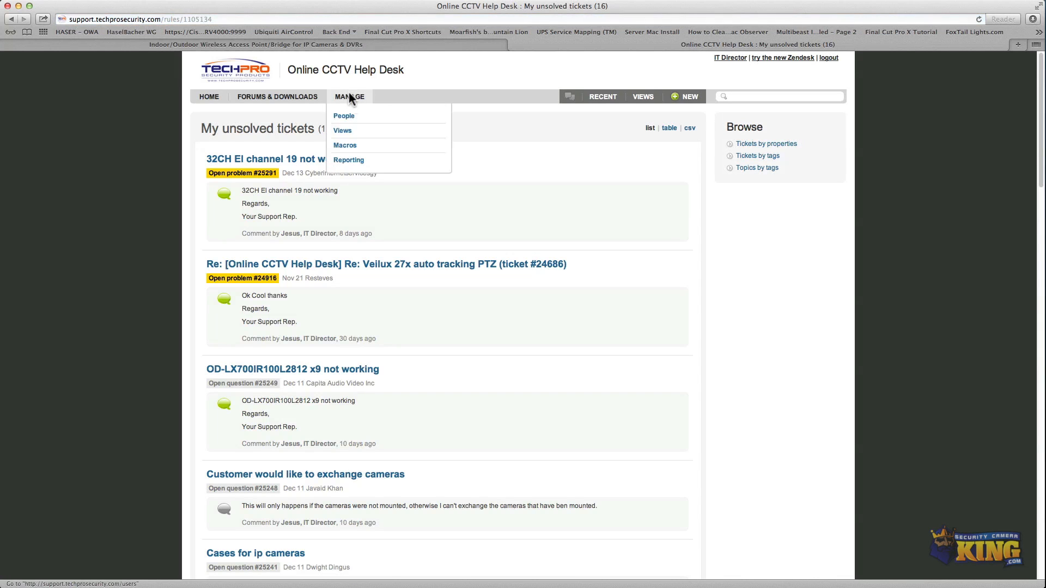
left_click(275, 96)
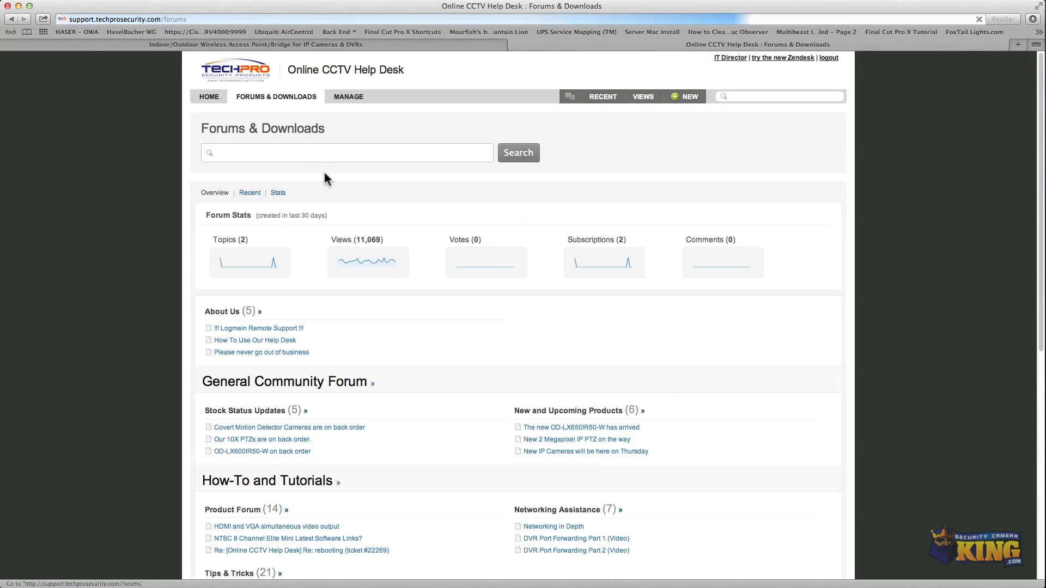
Search the forums for nanostation and open the Nano Station Finder article.
left_click(327, 154)
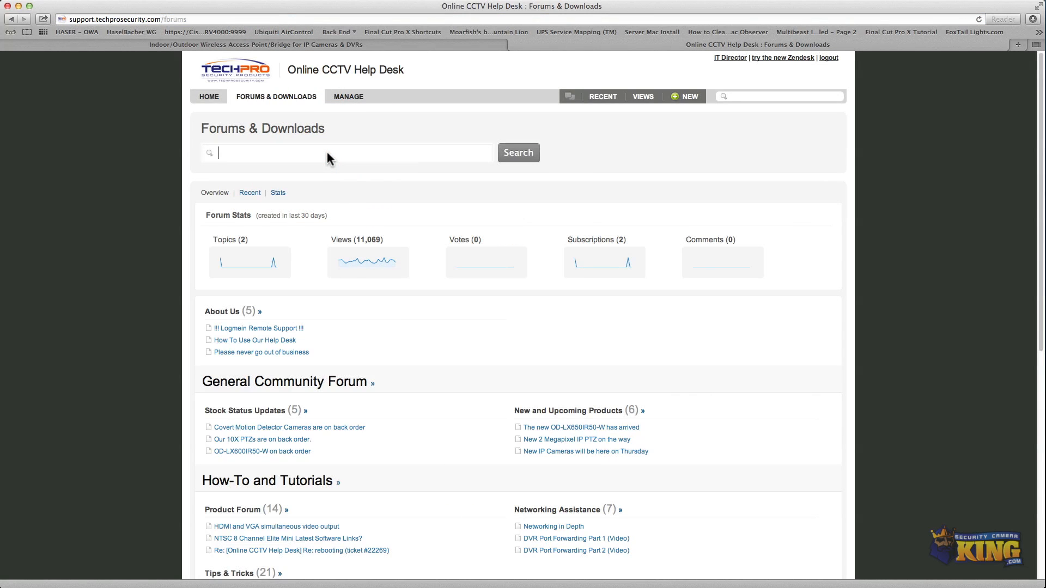
type("nanostation")
key("Return")
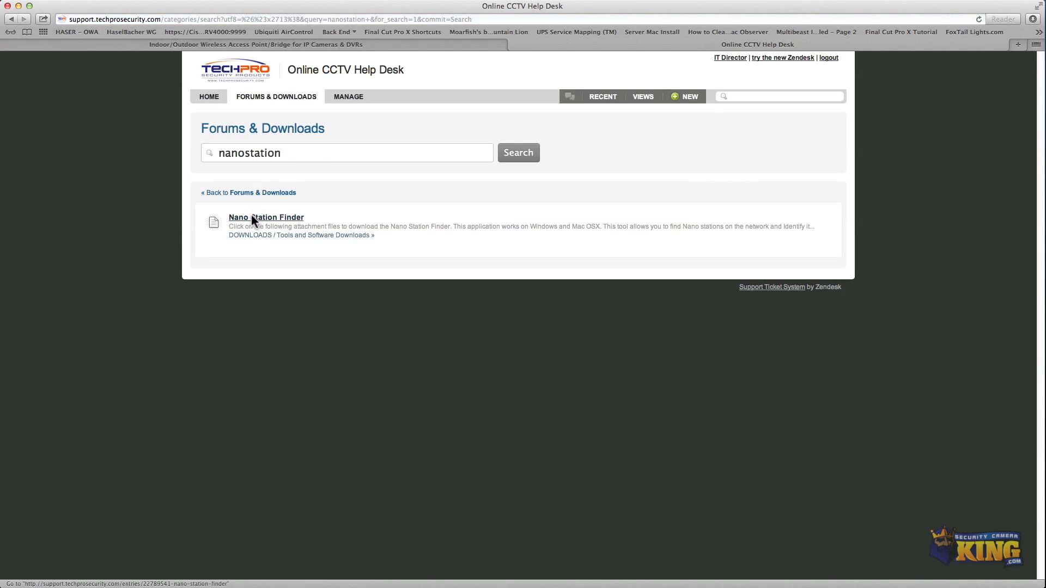
left_click(250, 218)
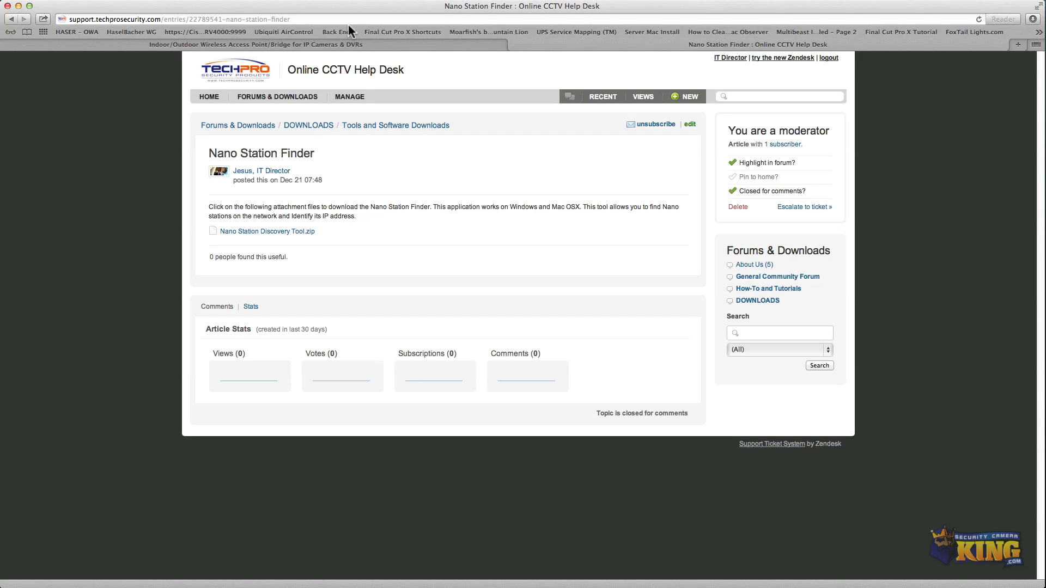
Open the LM5 device's Web UI from Ubiquiti Discovery and continue past the certificate warning.
left_click(18, 7)
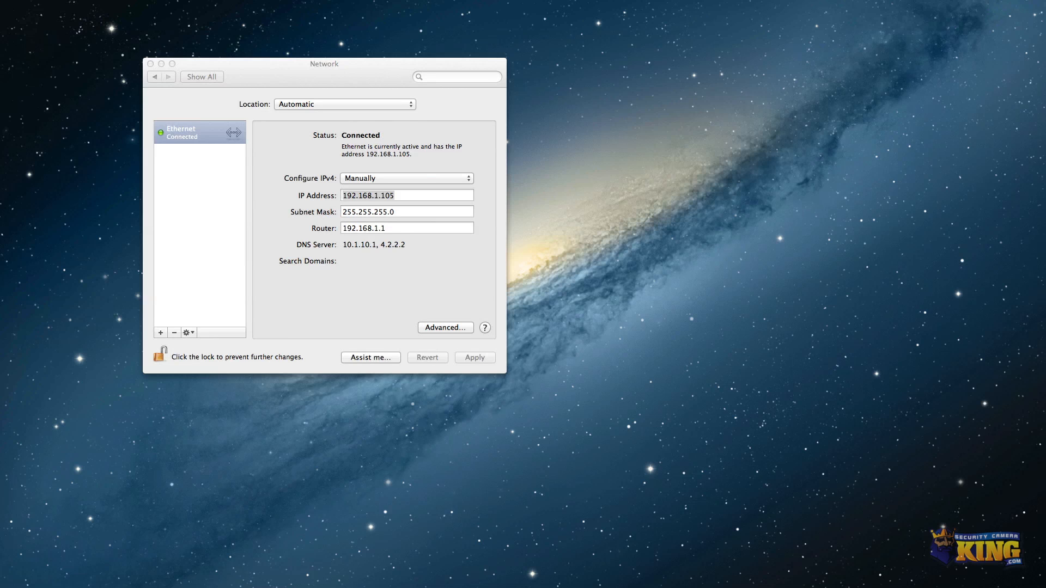
left_click_drag(472, 273, 708, 145)
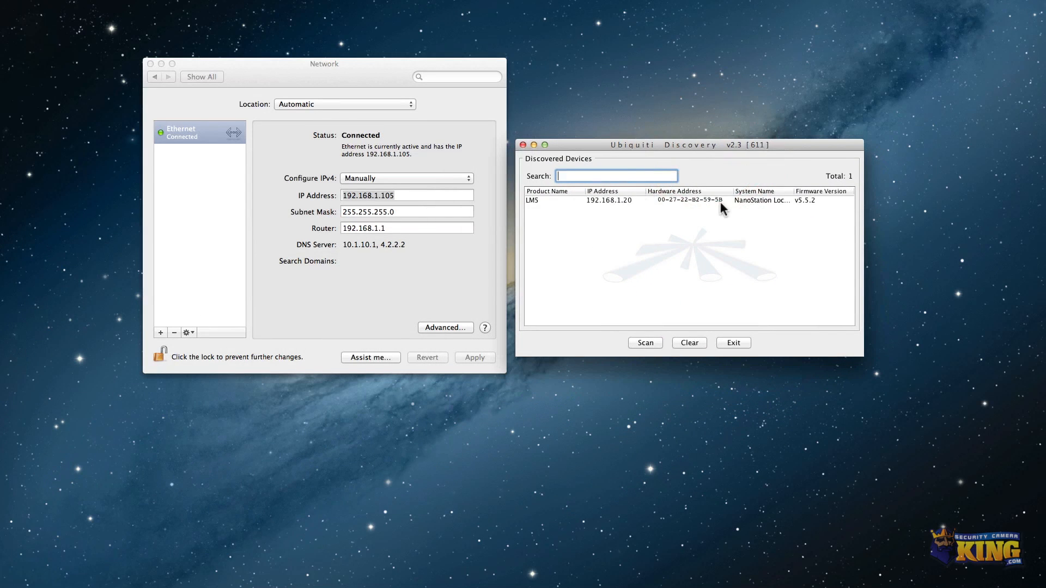
left_click(610, 200)
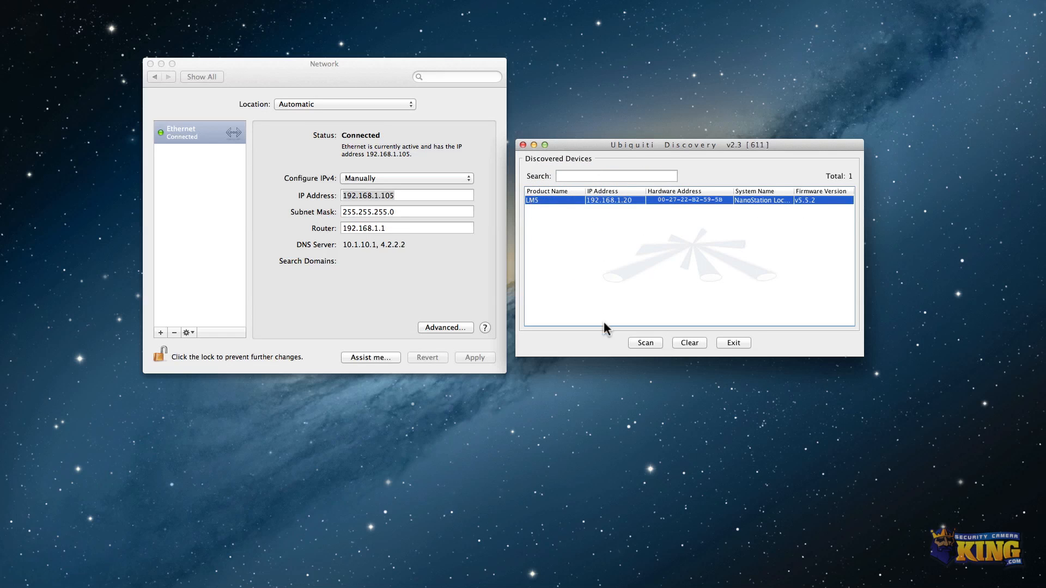
right_click(624, 201)
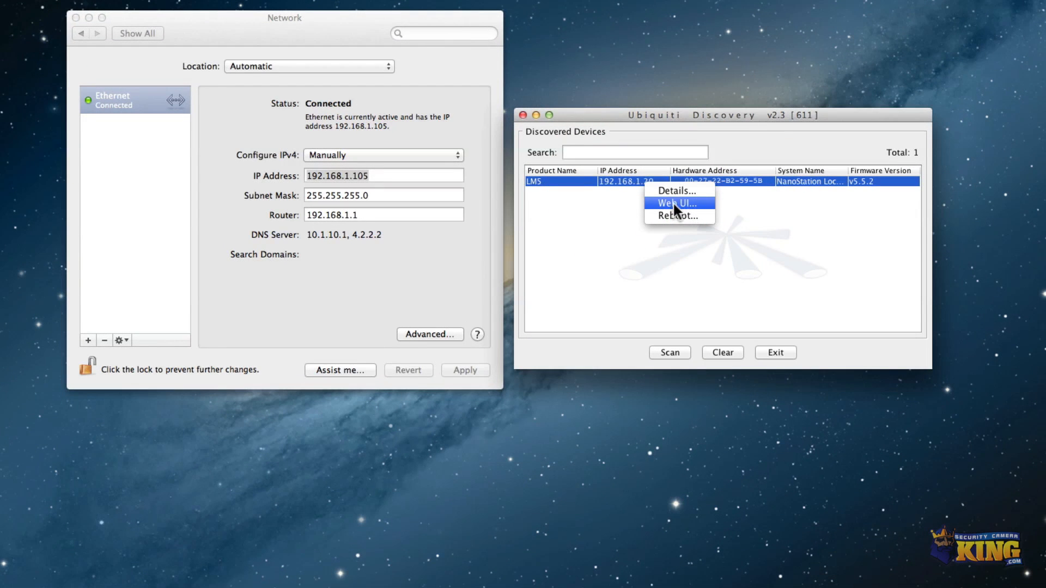
left_click(674, 205)
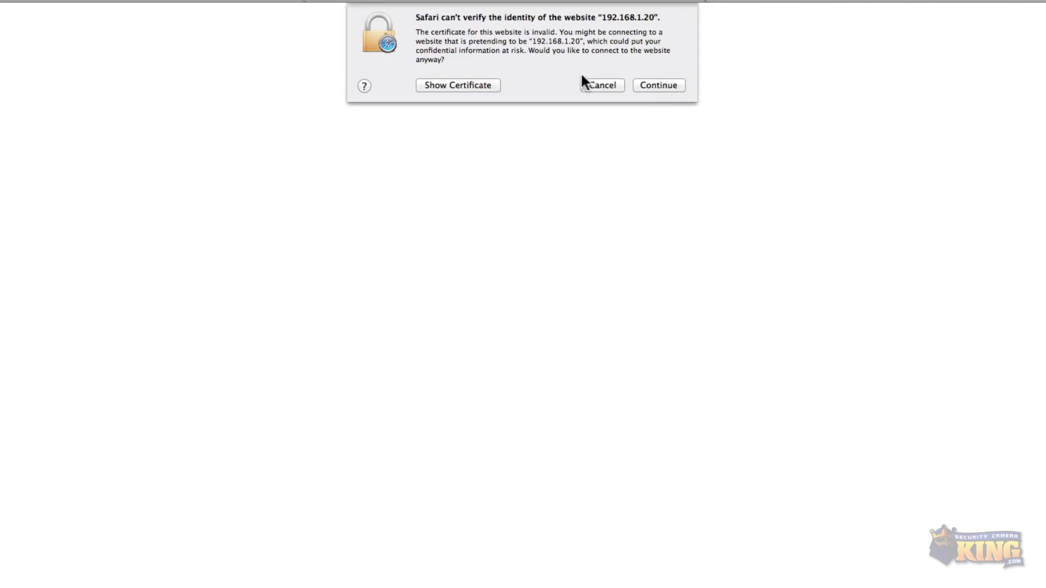
left_click(659, 86)
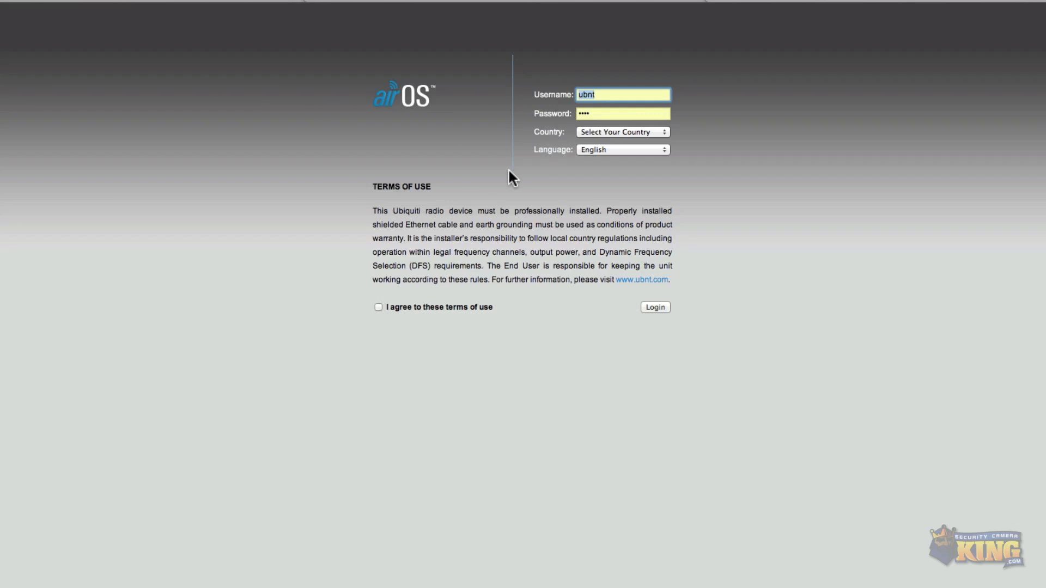
Log in to airOS with country set to United States after agreeing to the terms of use.
left_click(612, 132)
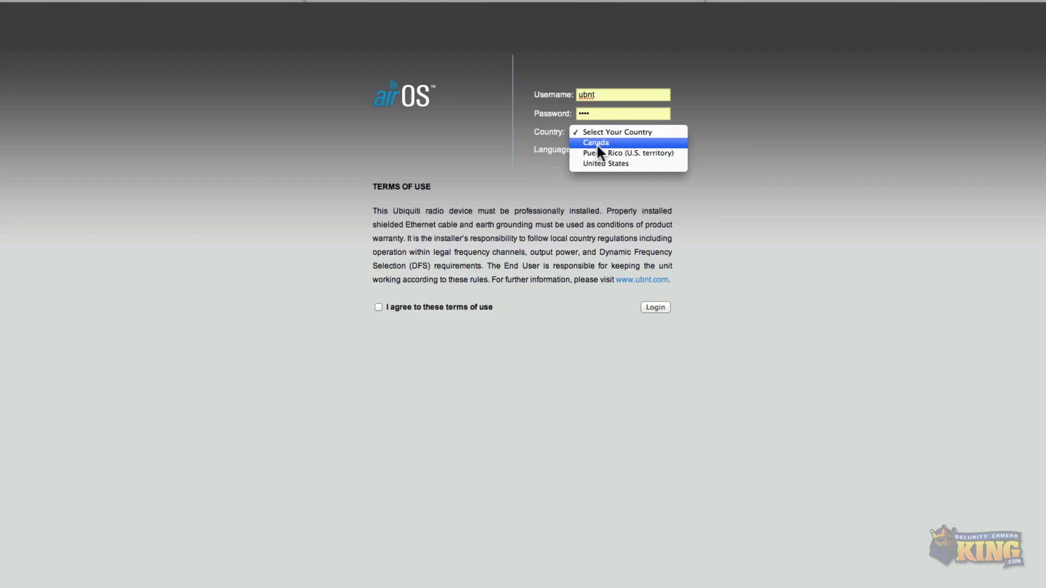
left_click(591, 163)
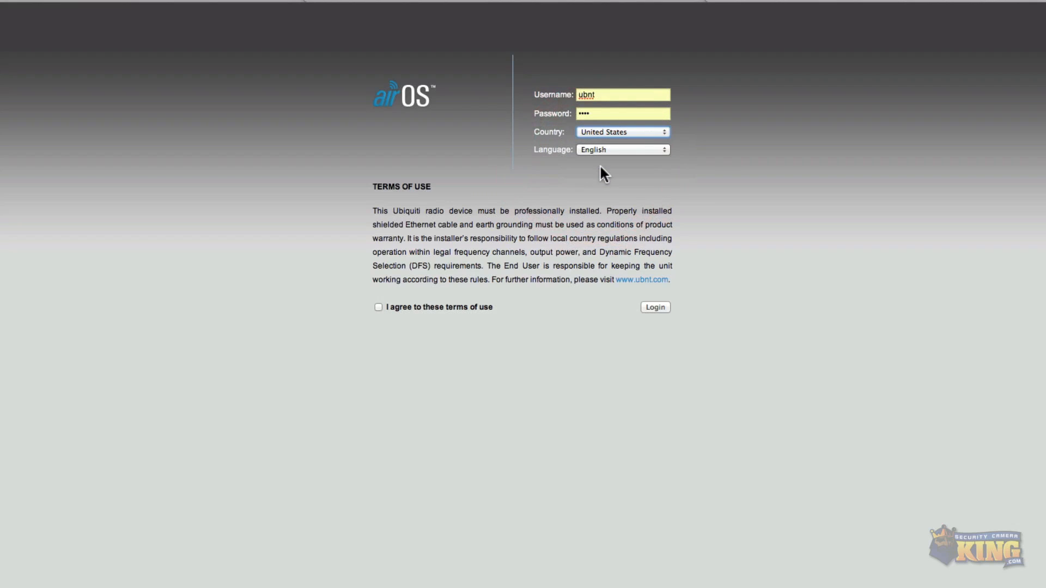
left_click(379, 309)
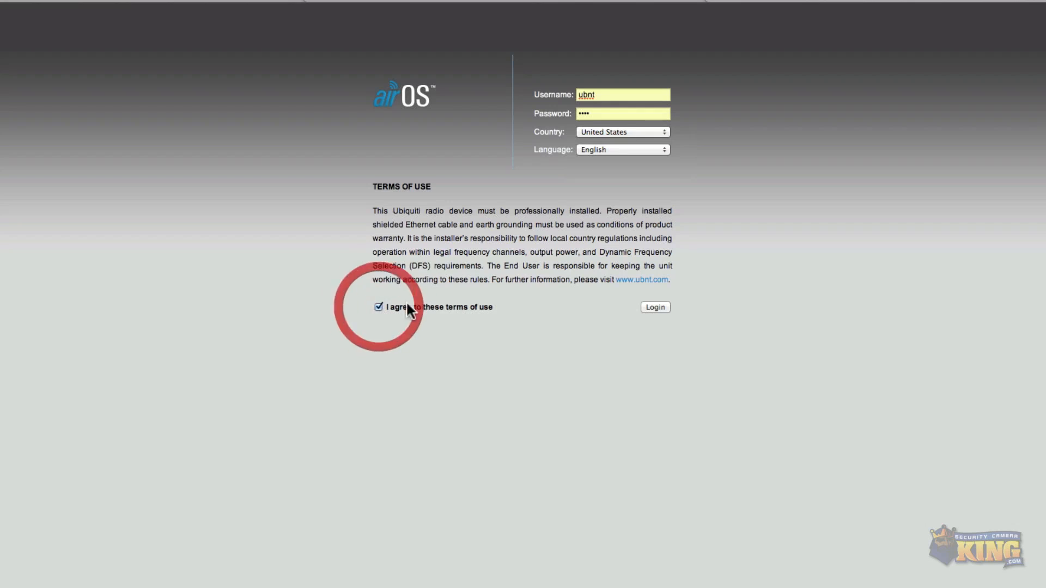
left_click(604, 96)
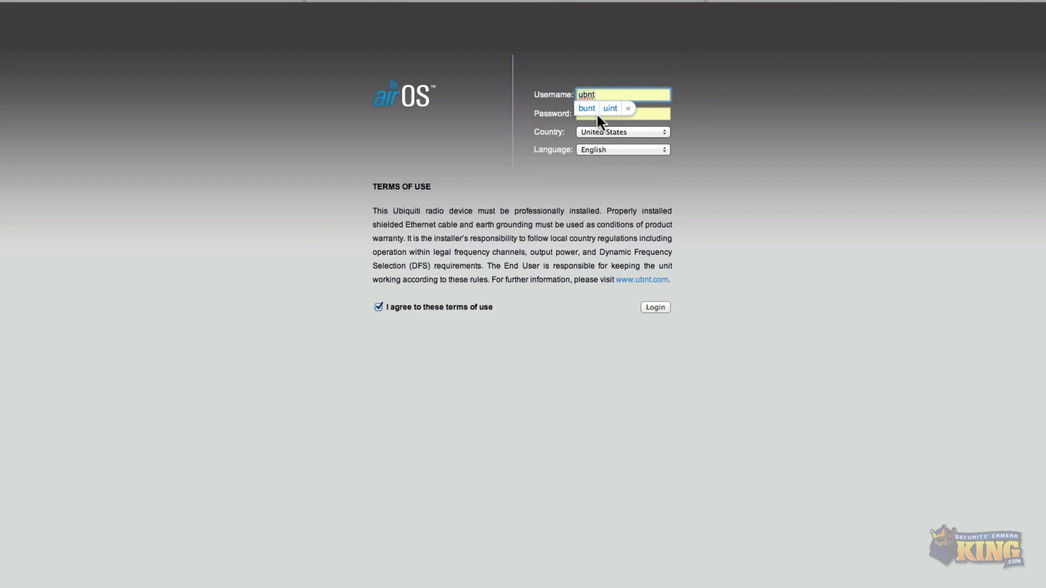
left_click(653, 116)
left_click(608, 95)
left_click(591, 328)
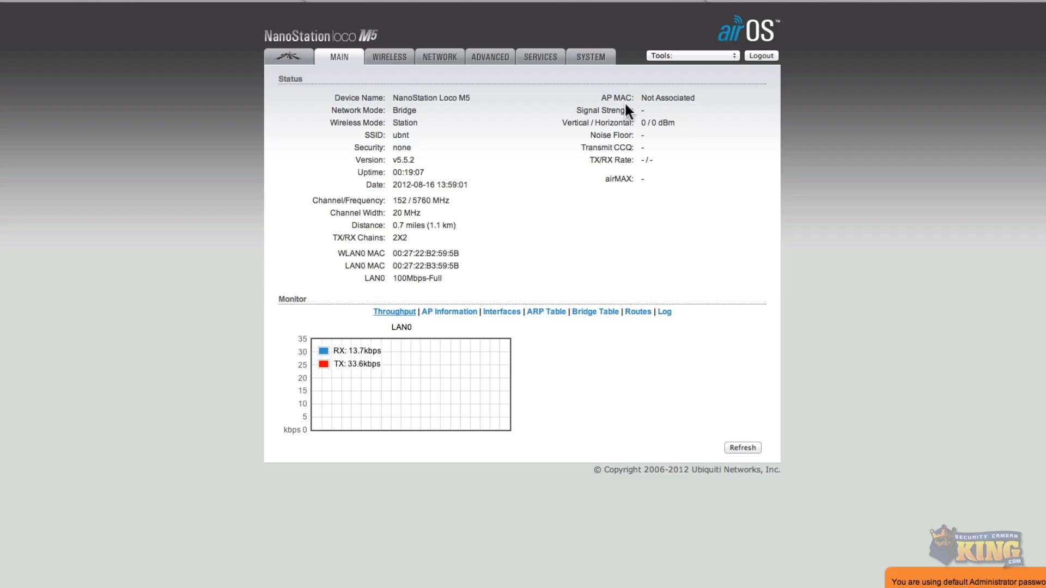
Set the device time zone to (GMT-05:00) Eastern on the System page and submit the change.
left_click(594, 55)
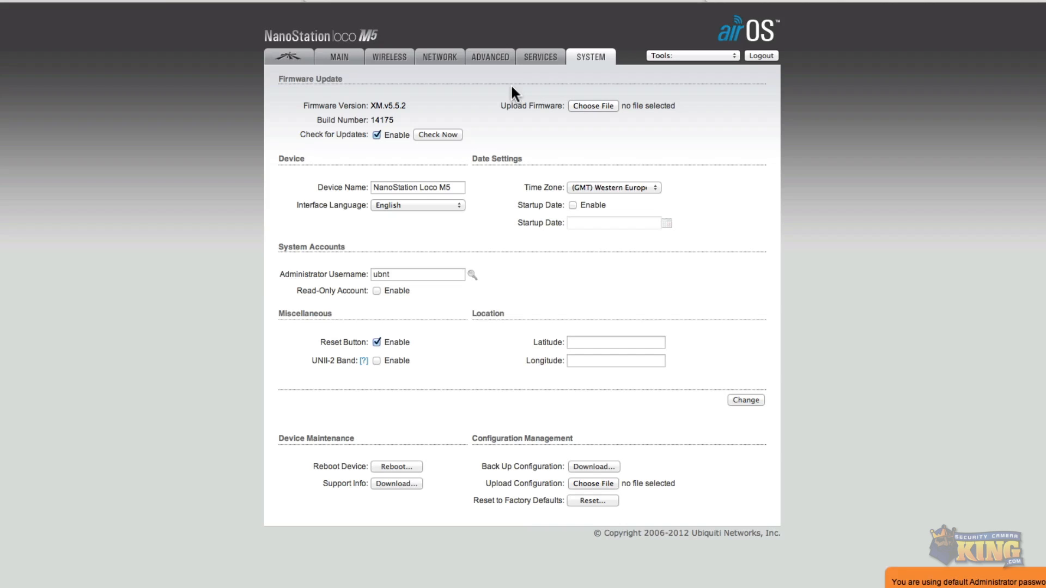
left_click(616, 186)
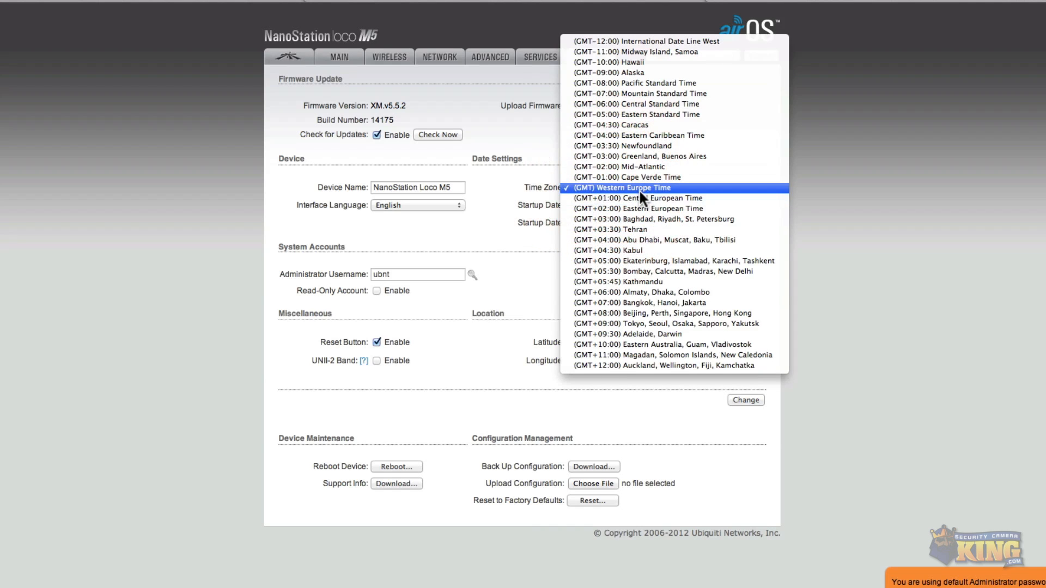
left_click(654, 115)
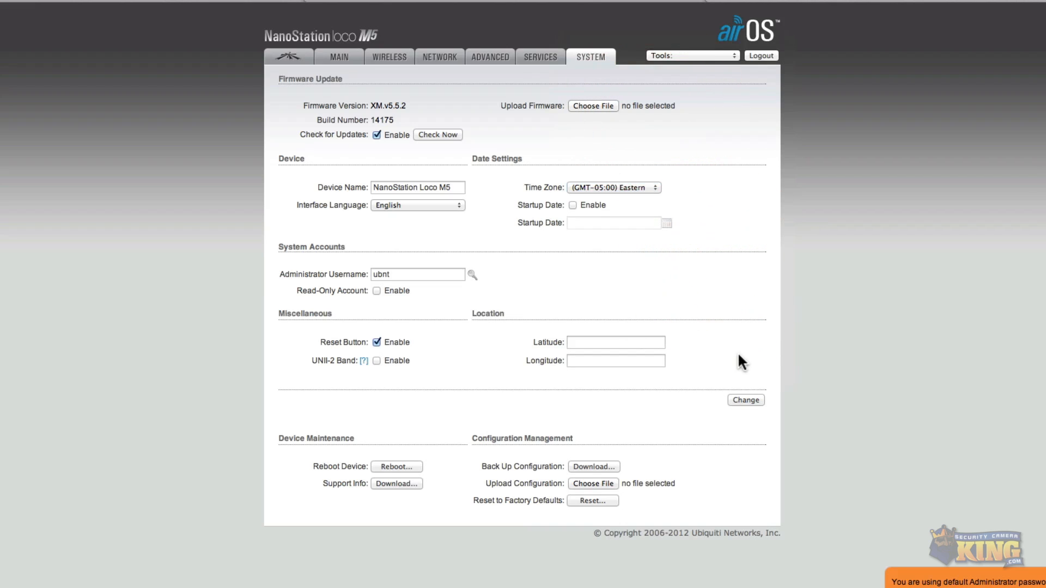
left_click(738, 401)
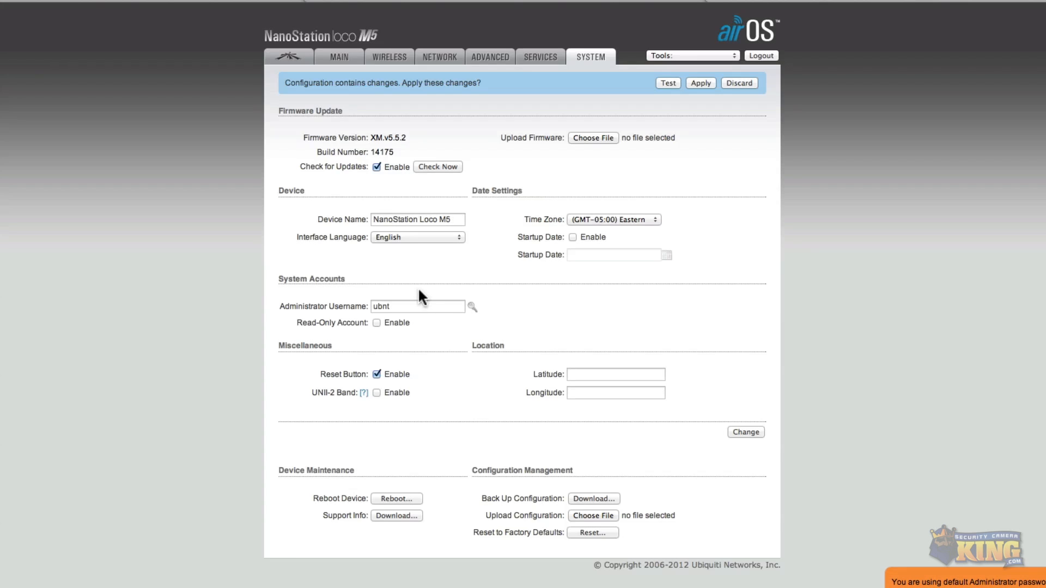
Open the administrator password fields and enter the current, new and verified passwords, then submit the change.
left_click(383, 307)
double_click(370, 305)
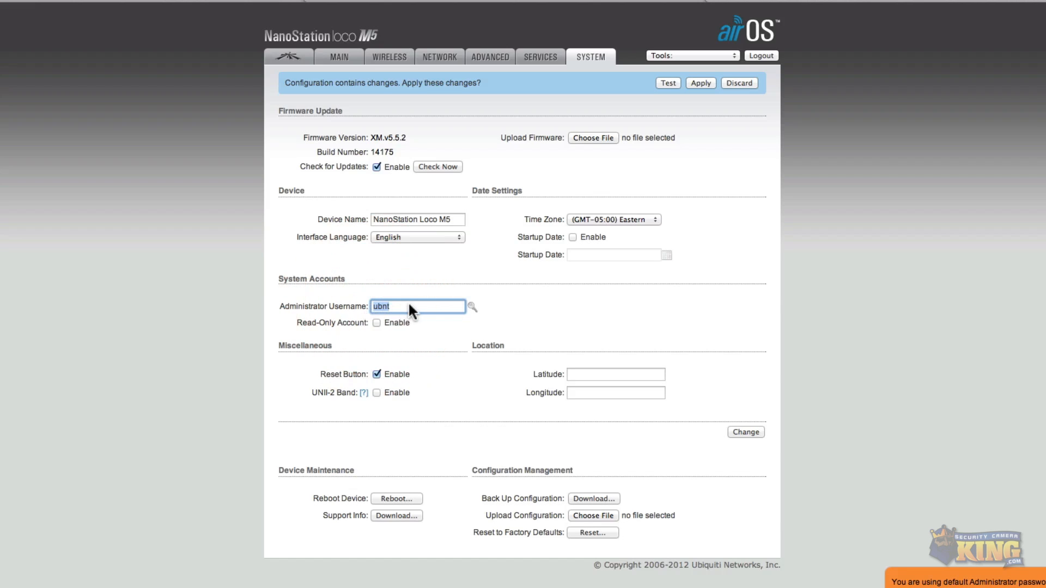
left_click(471, 305)
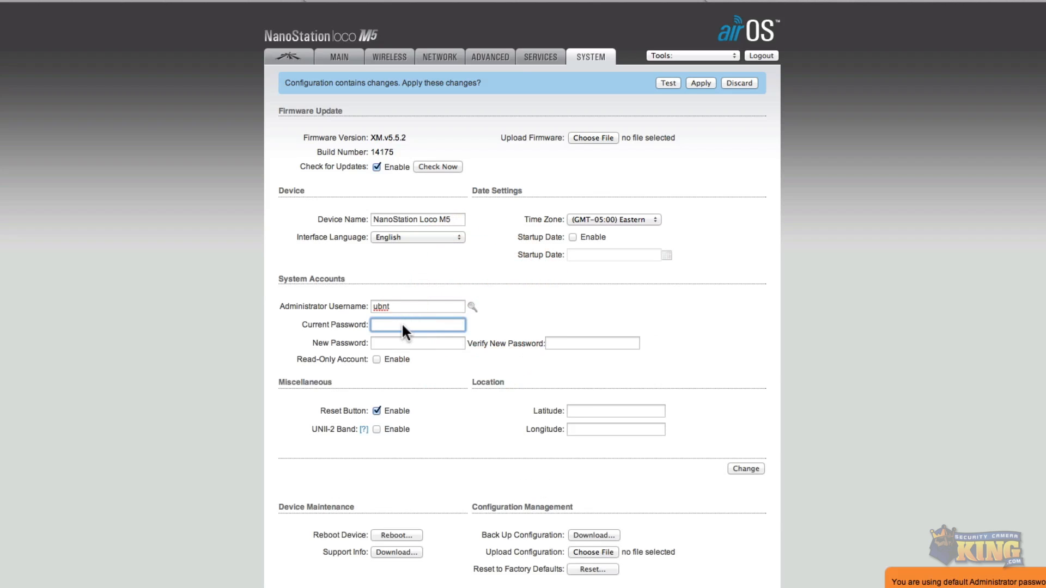
left_click(376, 323)
left_click(379, 341)
left_click(553, 343)
left_click(739, 467)
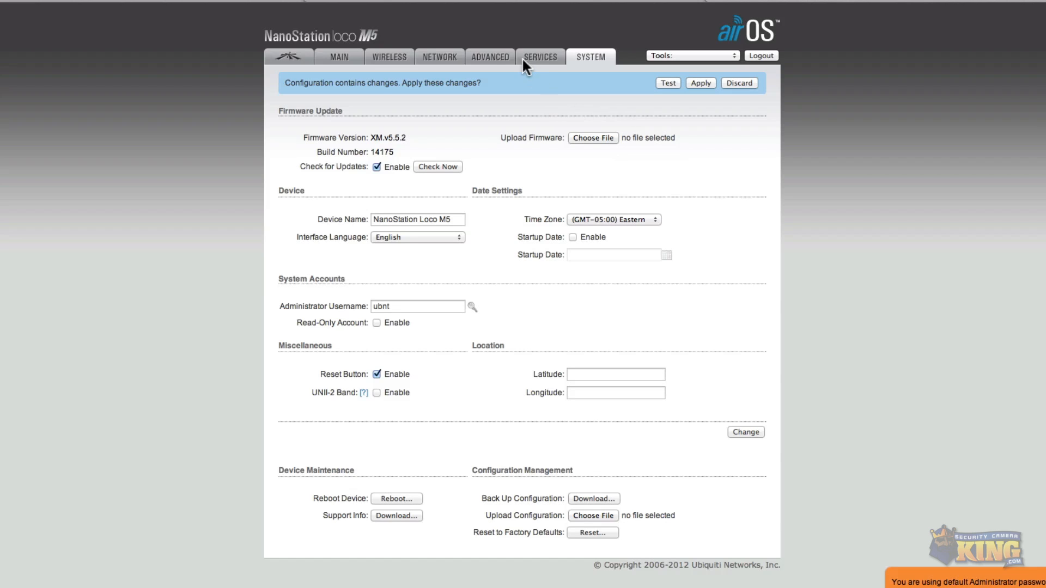
Set the management IP address to 192.168.1.21 on the Network page and switch to Terminal.
left_click(452, 54)
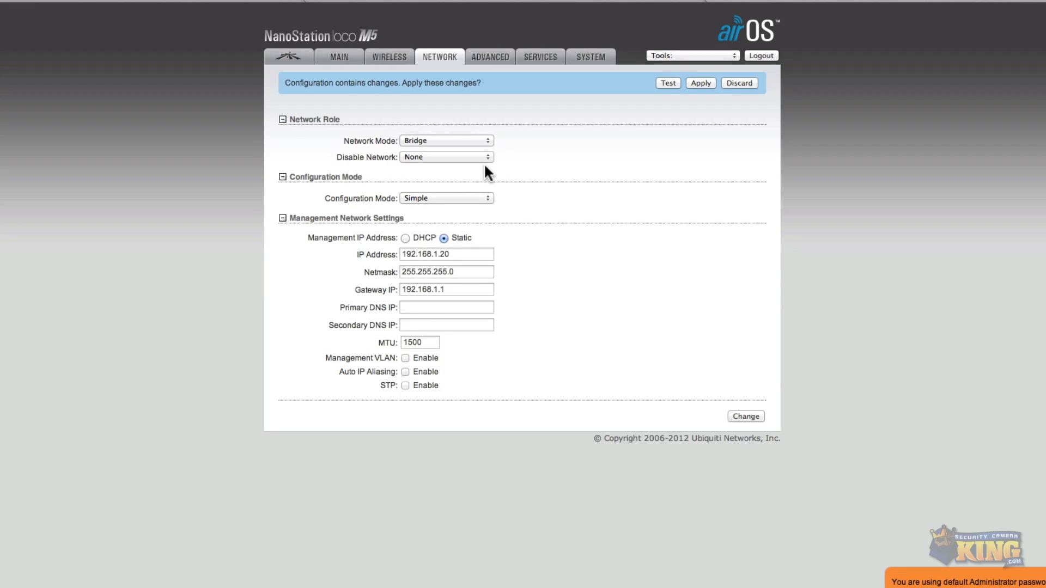
left_click(454, 256)
key("BackSpace")
type("1")
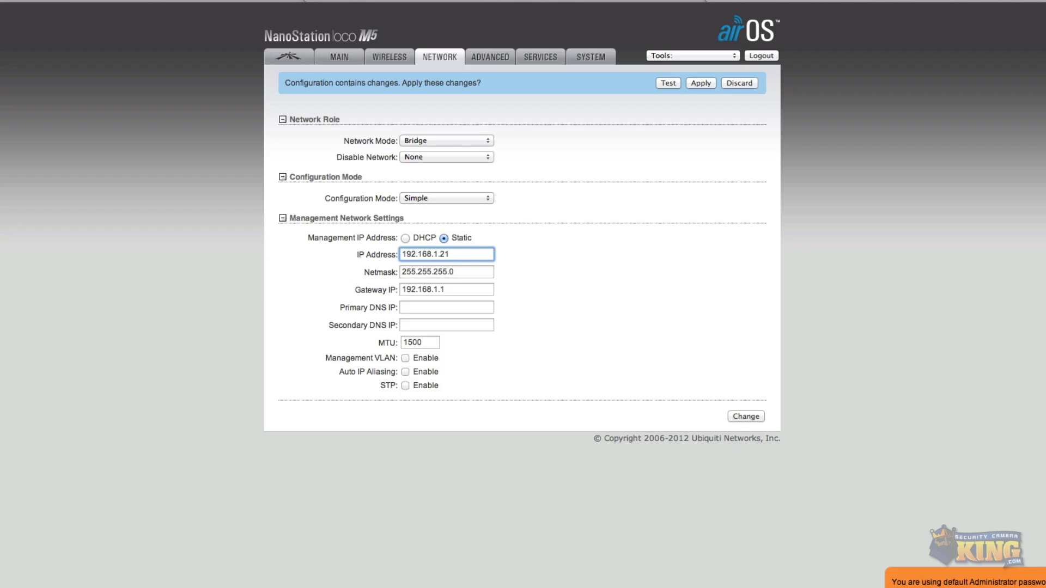
key("super+Tab")
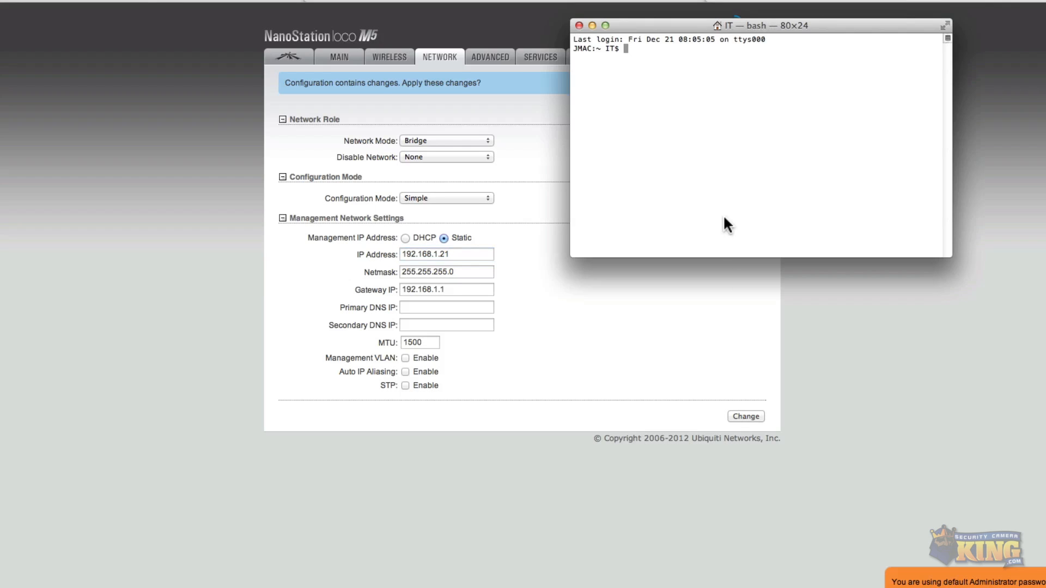
Move the Terminal window aside, ping 192.168.1.21, and stop the ping.
left_click_drag(647, 29, 757, 141)
type("ping ")
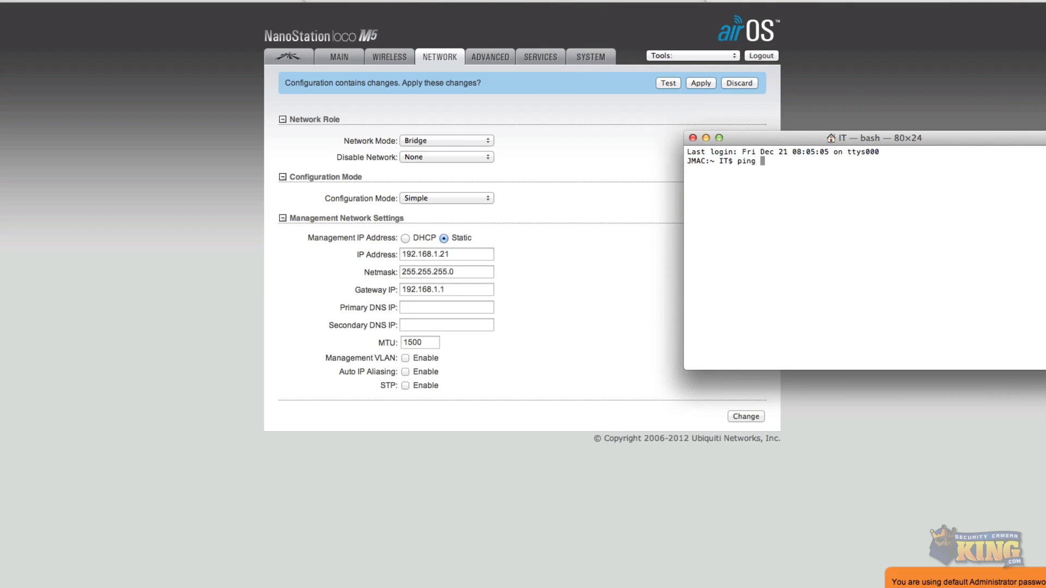
type("192.168")
type(".1.21")
key("Return")
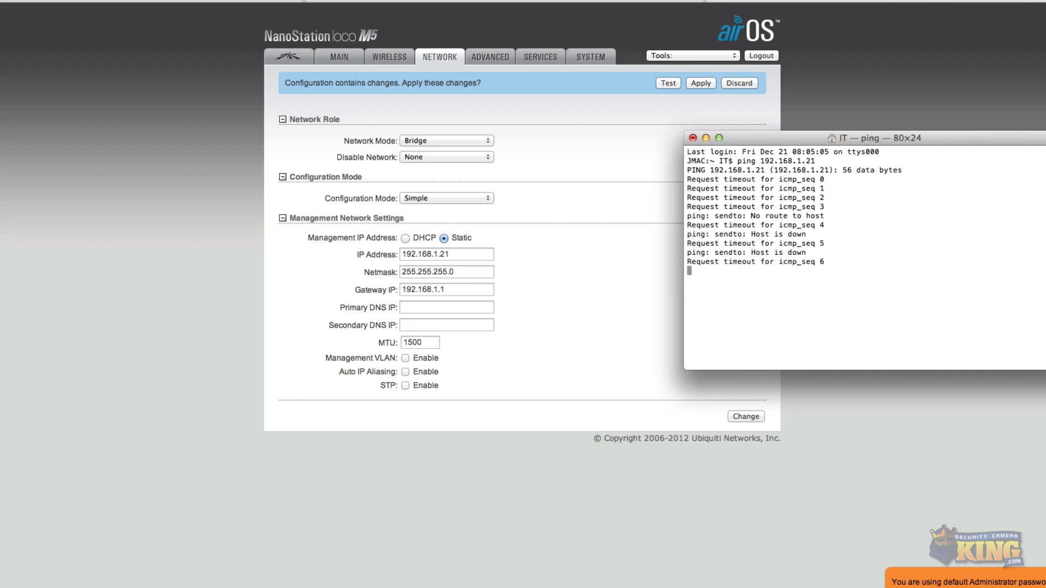
key("ctrl+c")
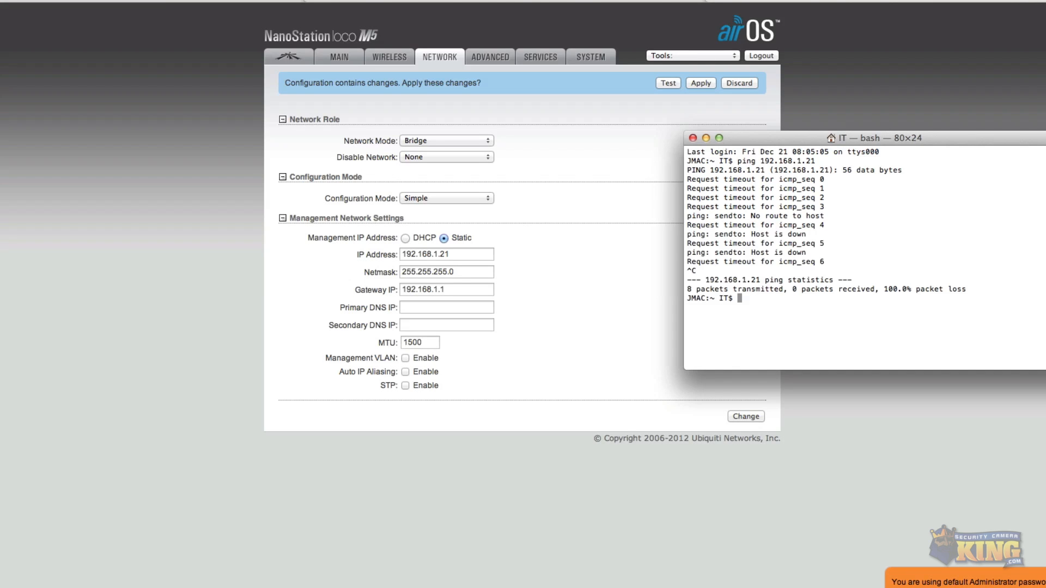
Close Terminal and compare the device's IP and gateway fields with the computer's network settings for router address.
left_click(692, 138)
left_click(443, 254)
left_click(453, 253)
double_click(412, 289)
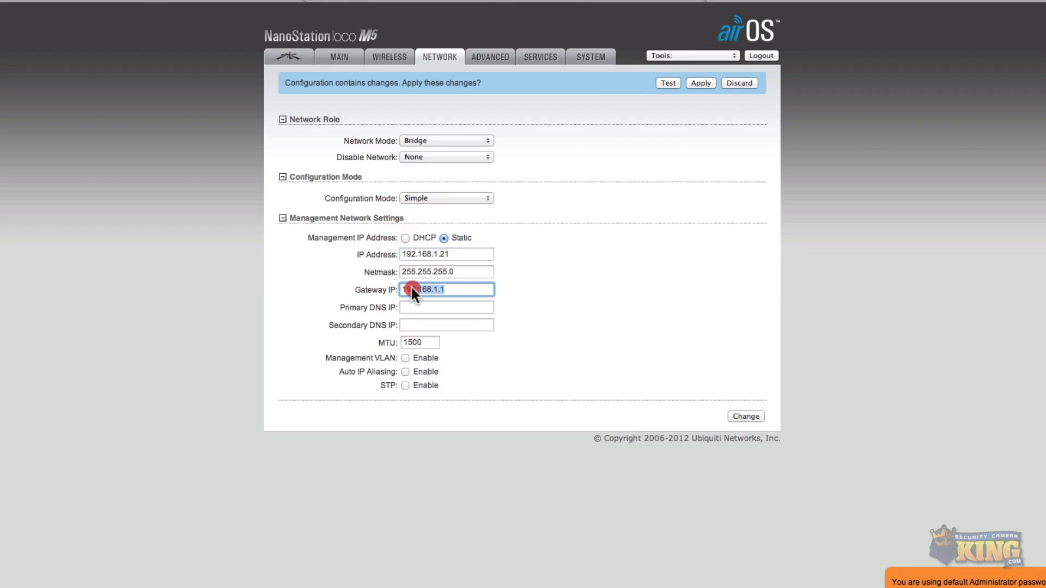
left_click(454, 289)
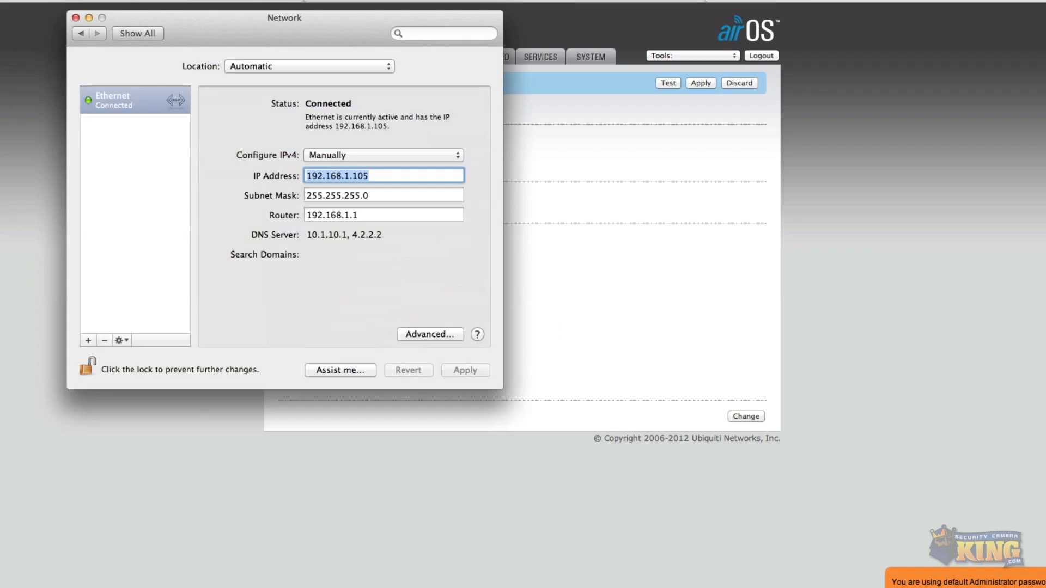
left_click(357, 214)
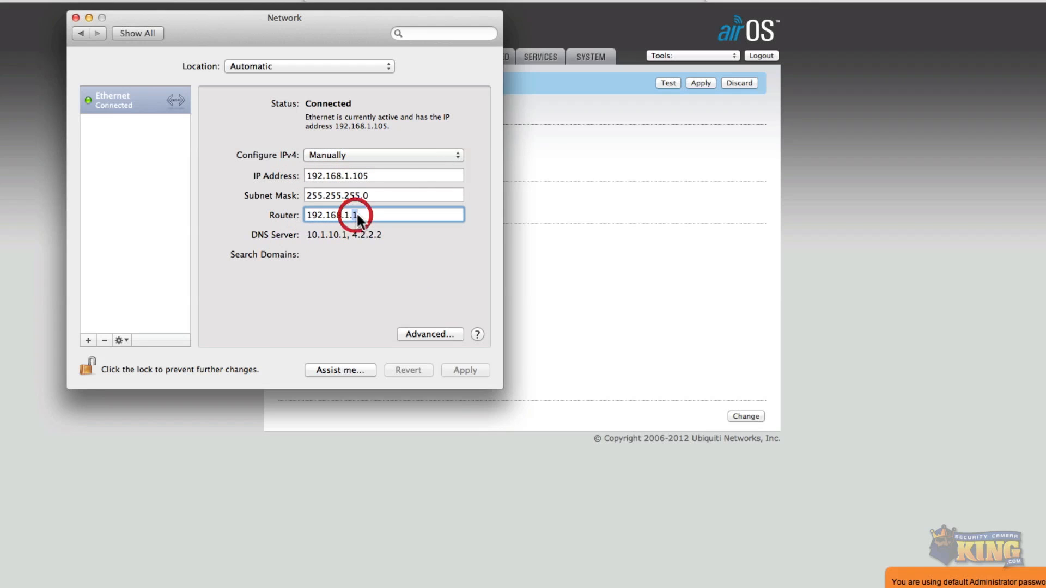
left_click_drag(362, 213, 301, 216)
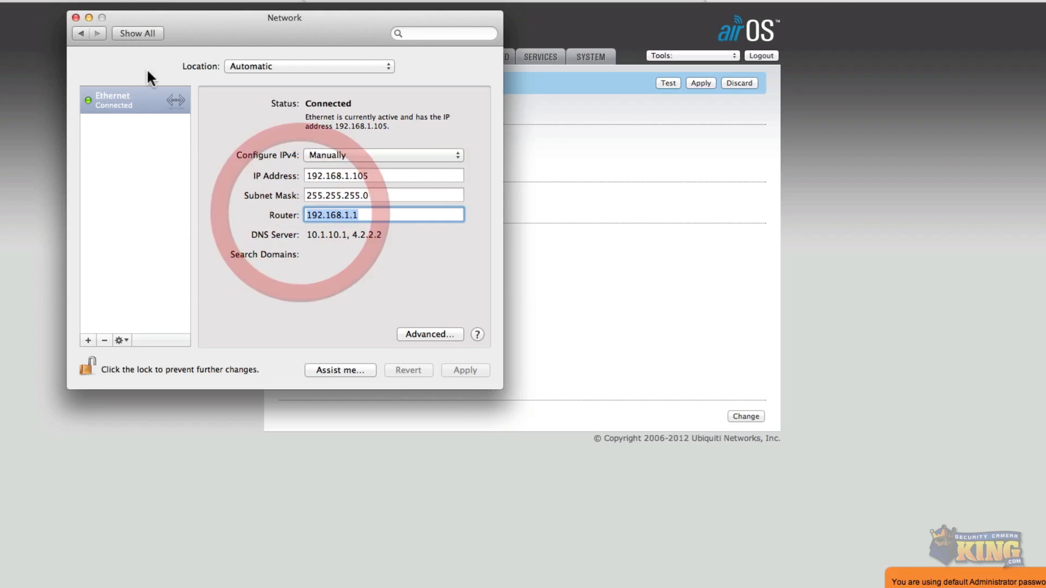
left_click(76, 17)
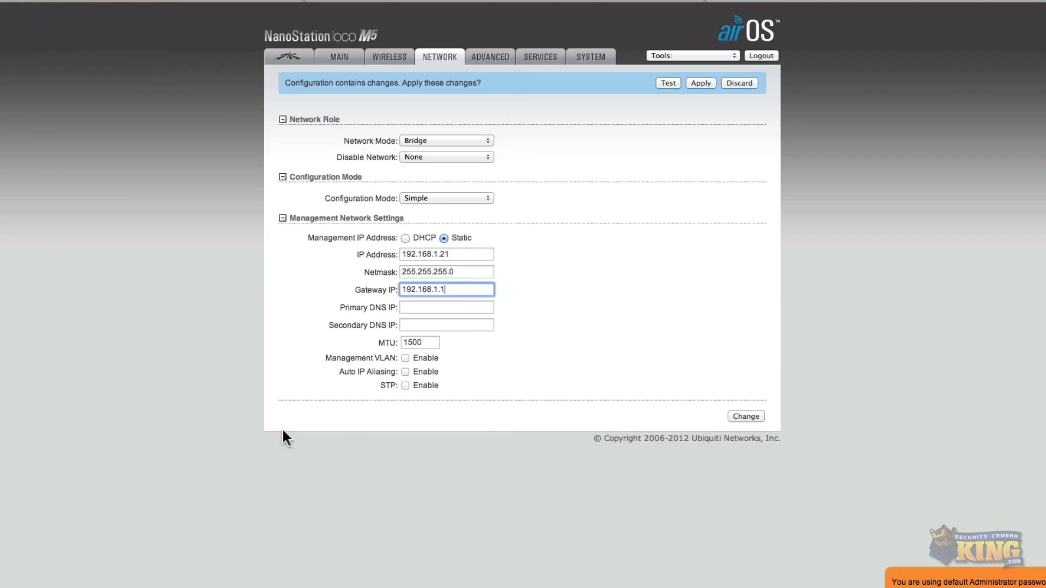
Submit the management network settings and dismiss the default administrator password notice.
left_click(745, 416)
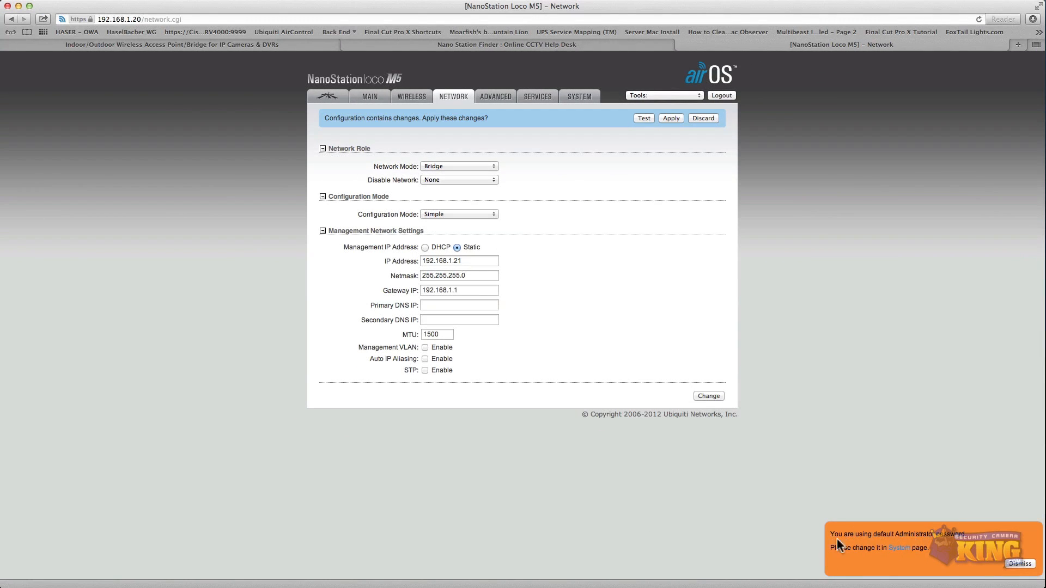
left_click(1020, 563)
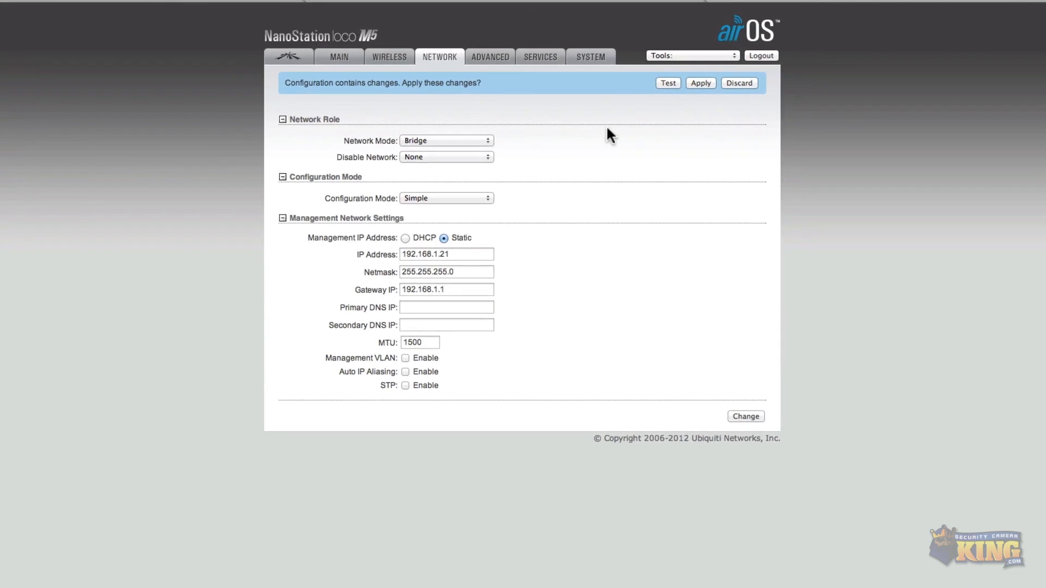
Set the wireless mode to Access Point and enable WDS (Transparent Bridge Mode) on the Wireless page.
left_click(389, 53)
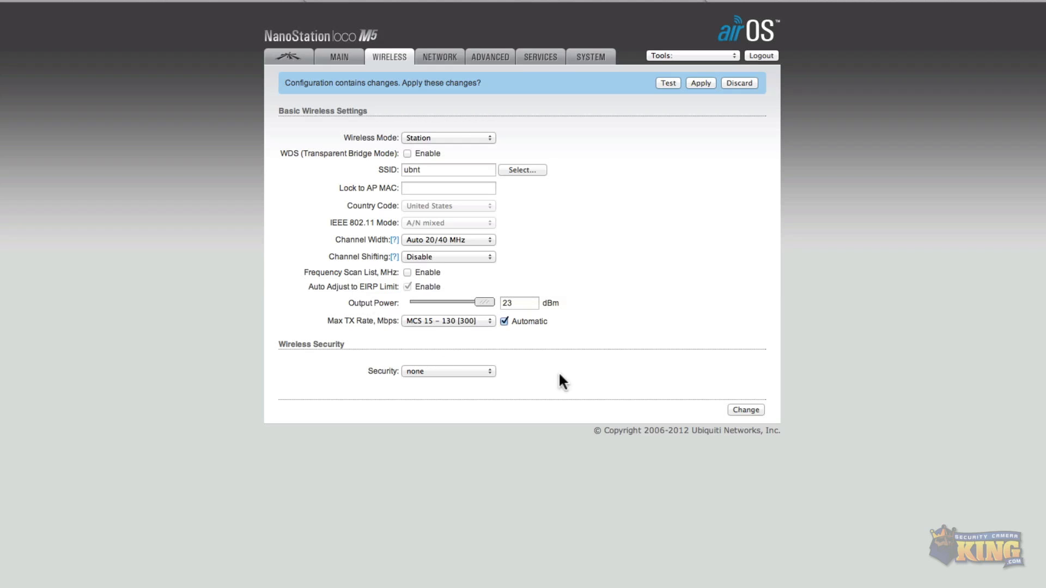
left_click(488, 137)
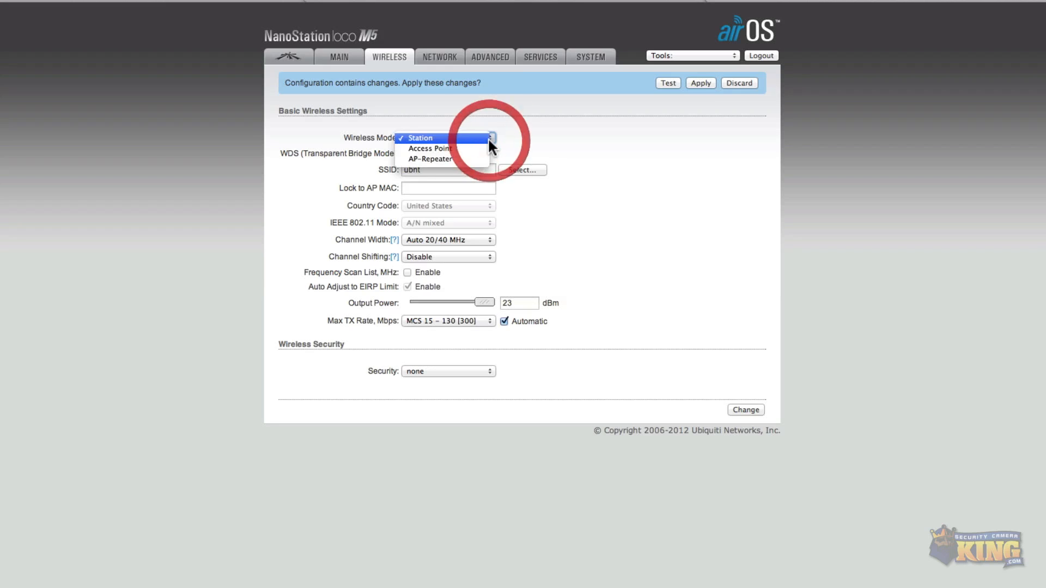
left_click(436, 148)
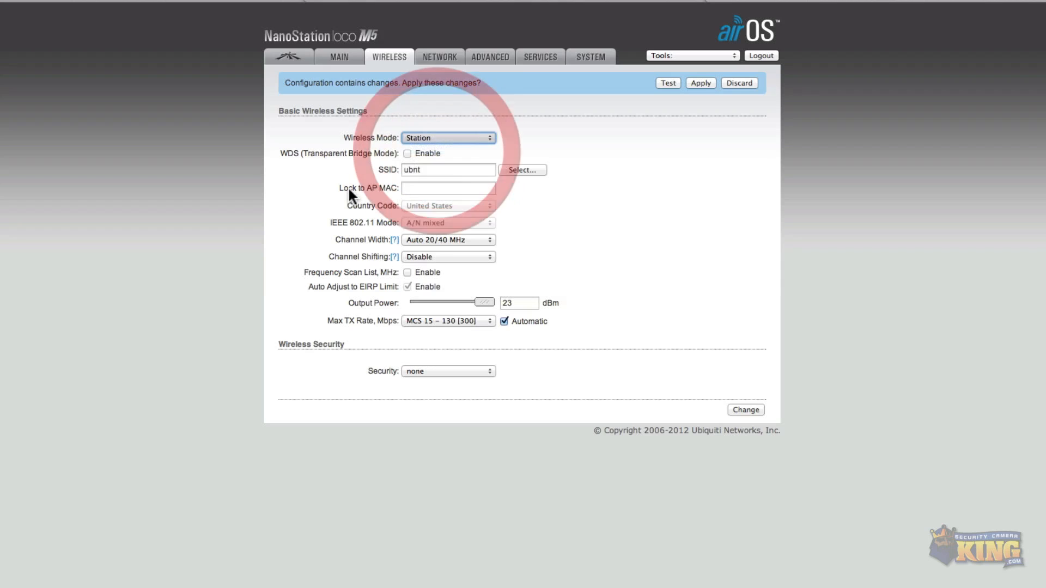
left_click(406, 153)
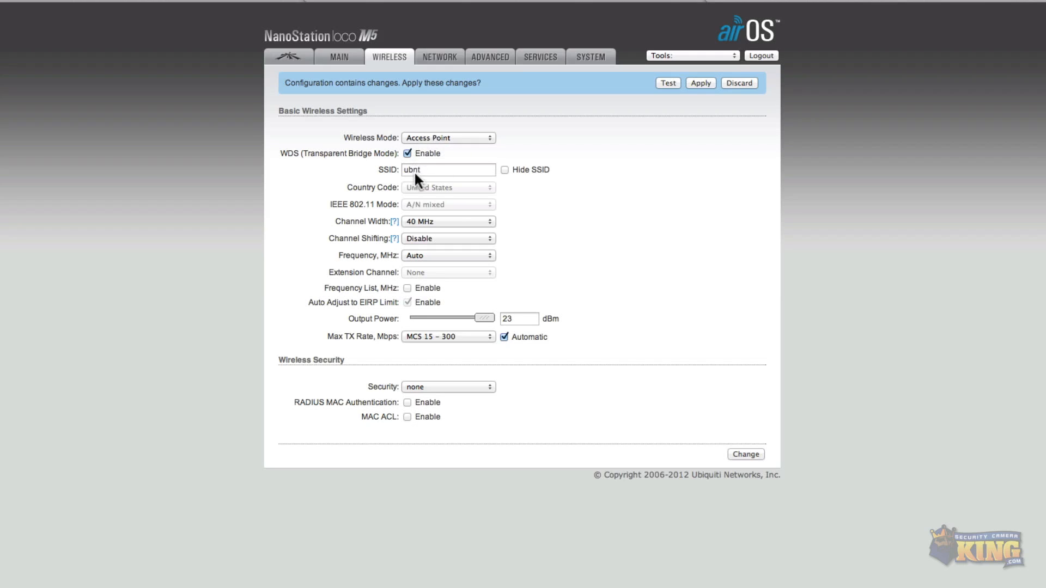
Rename the SSID to NanoM5-Main.
left_click(446, 170)
left_click_drag(443, 172, 363, 168)
type("NanoM5")
key("Right")
type("-Main")
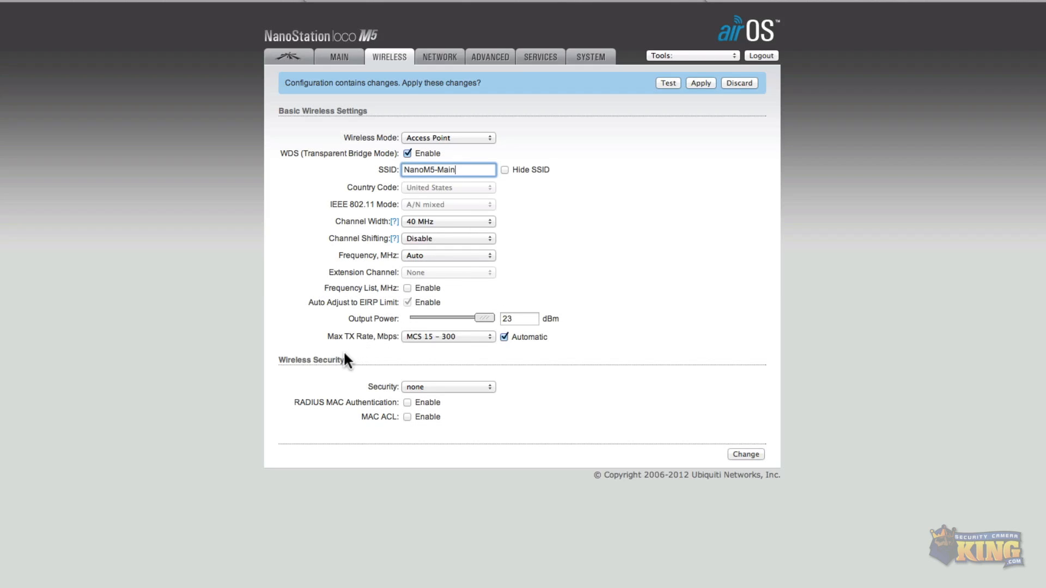
Set wireless security to WPA2-AES and open the preshared key field.
left_click(477, 388)
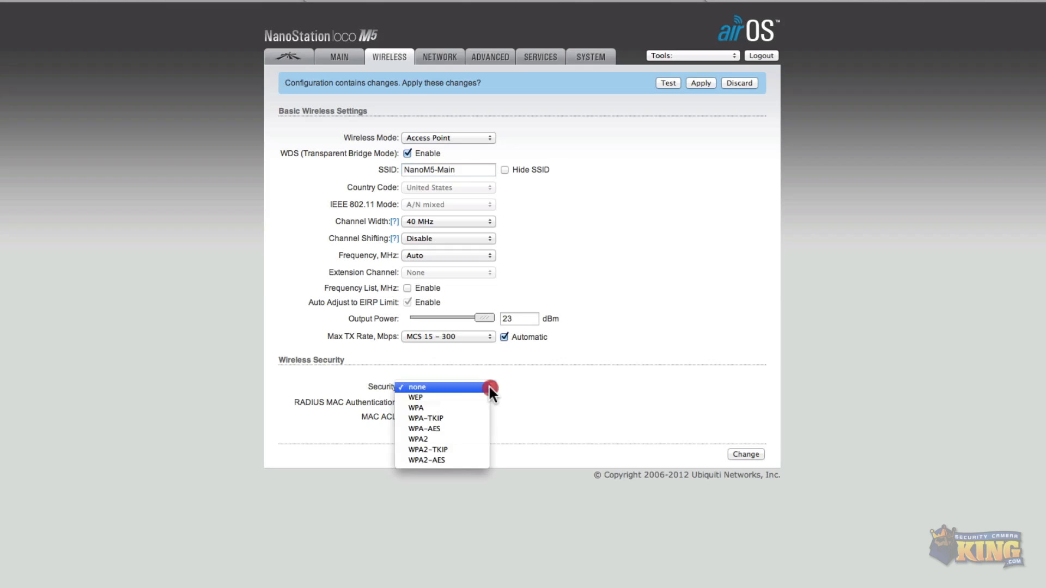
left_click(427, 461)
left_click(442, 422)
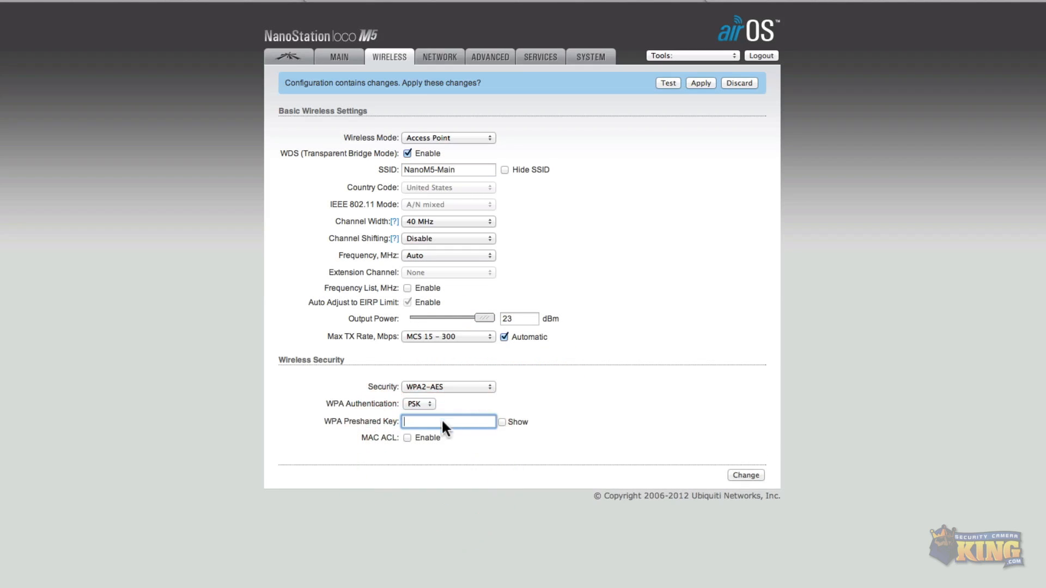
Enter the WPA preshared key and submit the wireless settings change.
left_click(415, 422)
type("••••")
key("BackSpace")
key("BackSpace")
key("BackSpace")
key("BackSpace")
left_click(501, 422)
left_click(448, 421)
left_click(465, 420)
left_click_drag(403, 417, 400, 418)
mouse_move(463, 419)
left_mouse_down()
mouse_move(429, 419)
mouse_move(457, 420)
left_mouse_up()
left_click(468, 420)
left_click(757, 476)
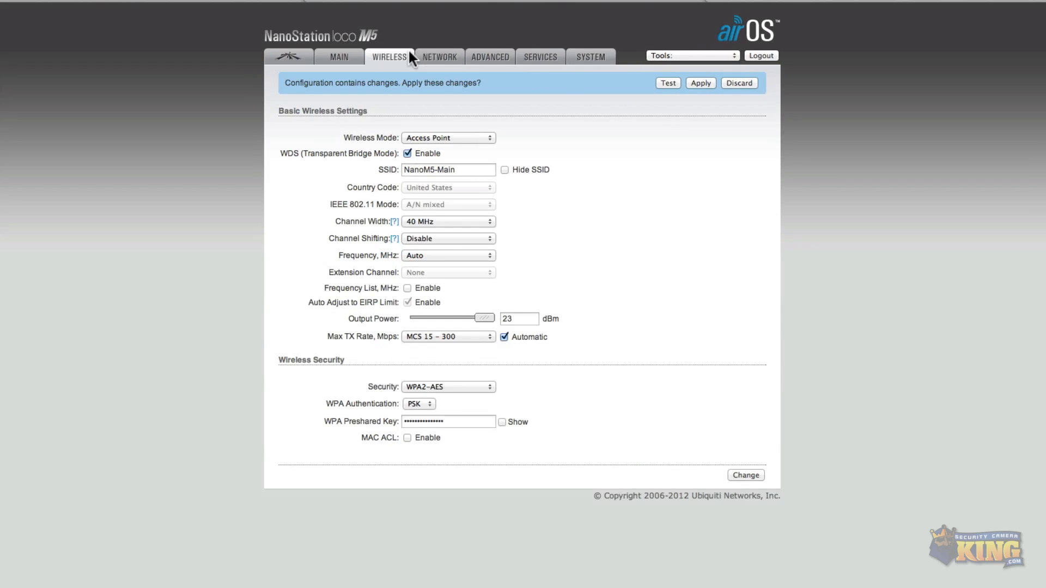
Open the airMAX settings page, keep airMAX enabled, and submit the change.
left_click(341, 54)
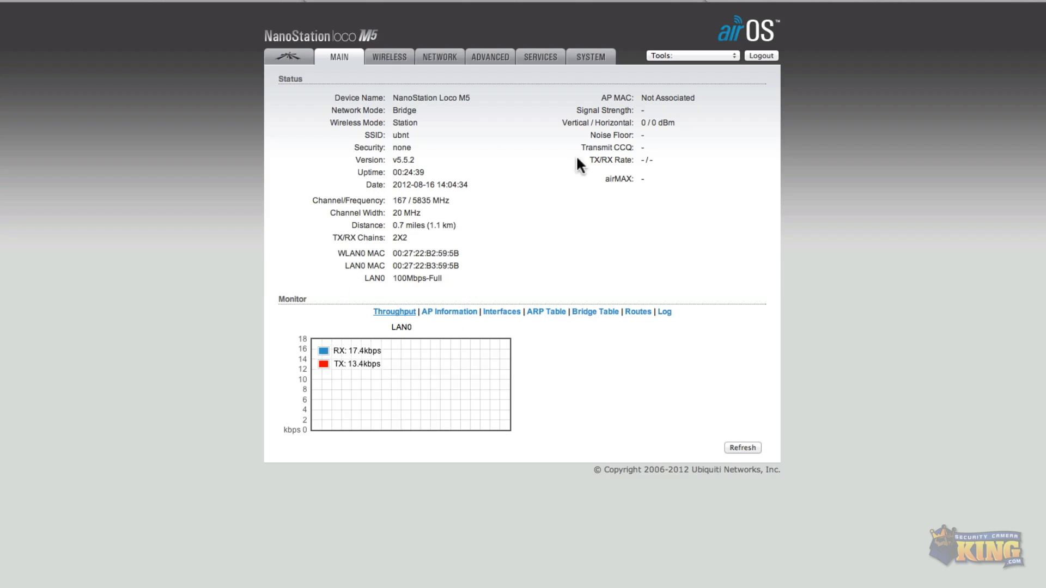
left_click(294, 54)
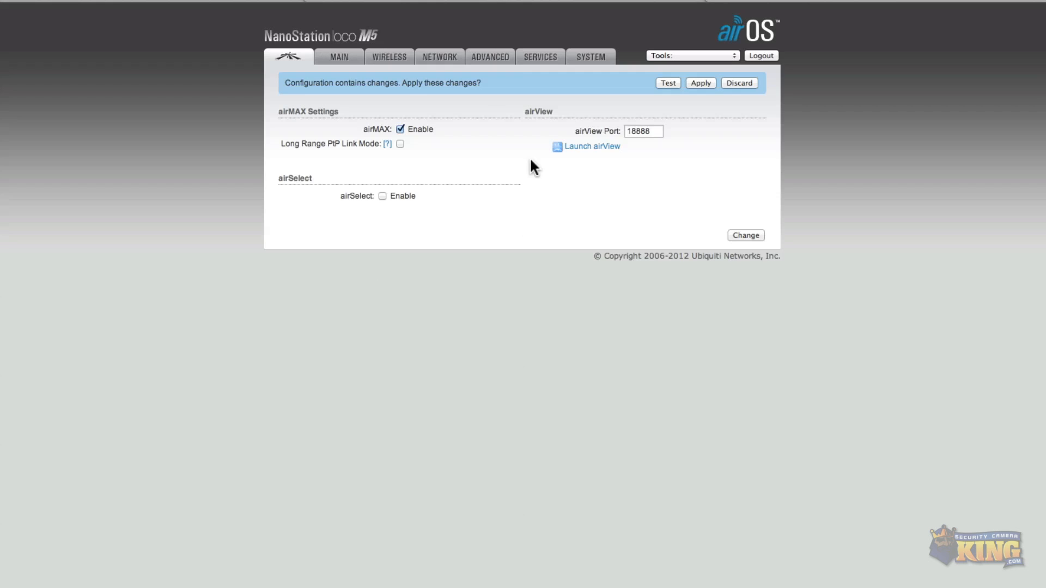
left_click(400, 129)
left_click(400, 130)
left_click(744, 235)
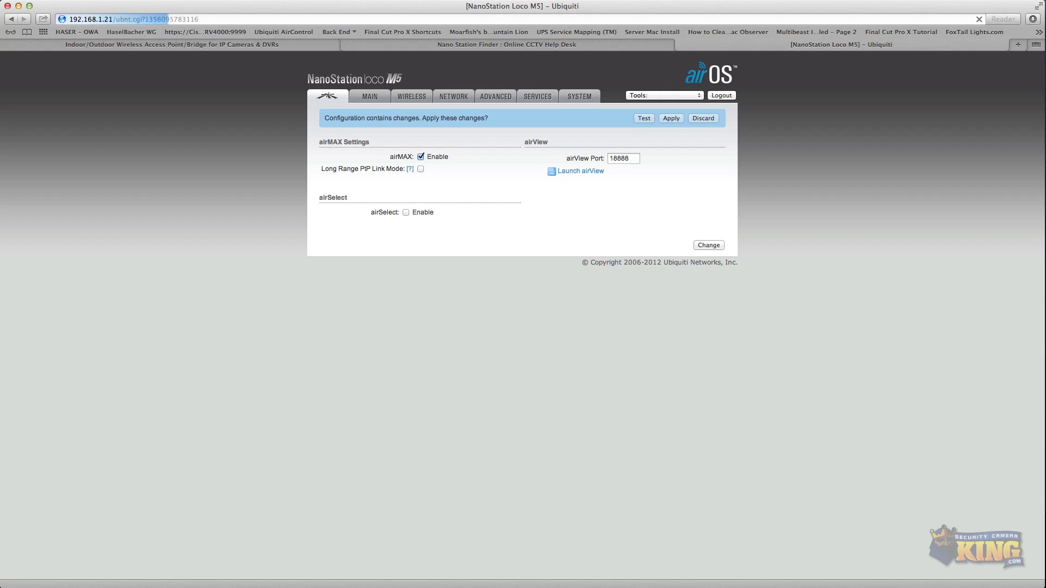
Reload the device's web interface at 192.168.1.21 and switch to Ubiquiti Discovery.
key("Return")
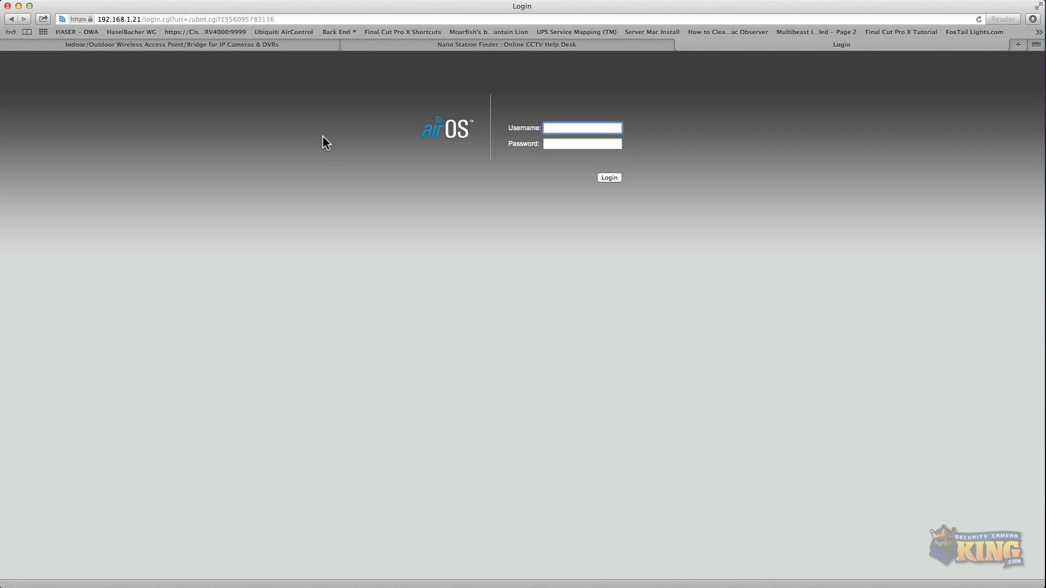
double_click(136, 20)
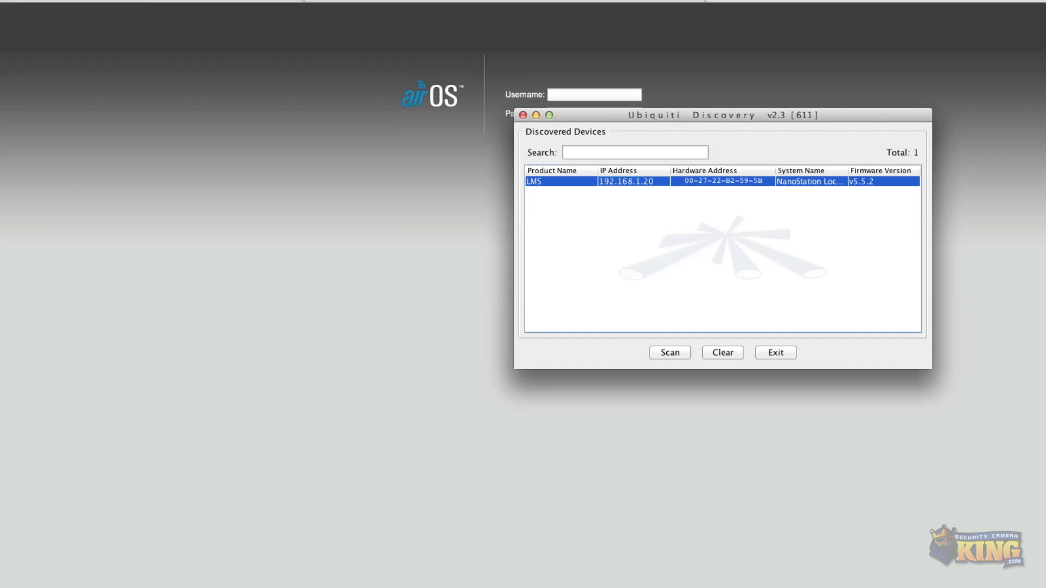
Rescan for devices in Ubiquiti Discovery and inspect the details of the listed units.
left_click(676, 352)
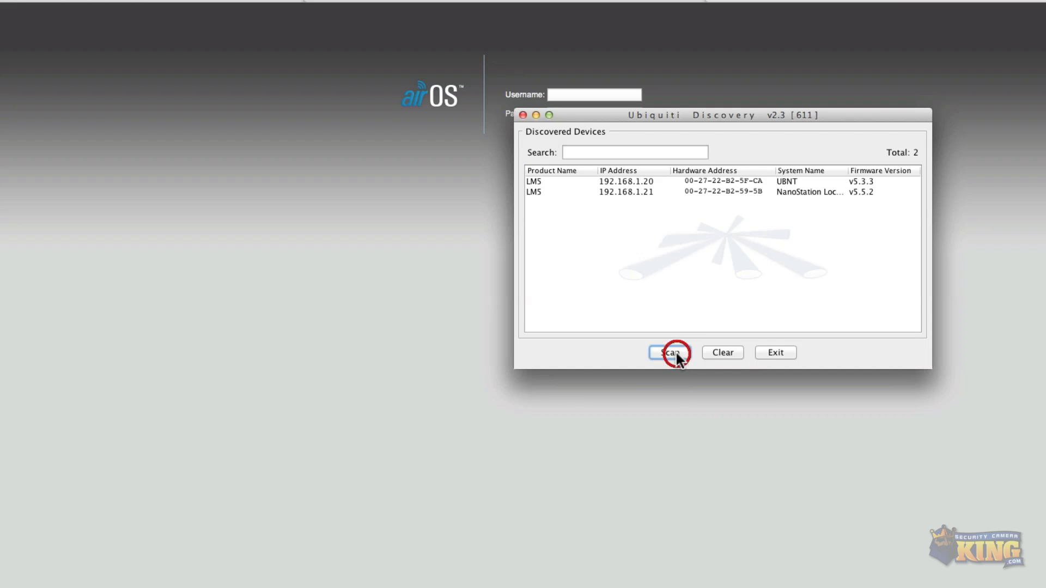
left_click(535, 192)
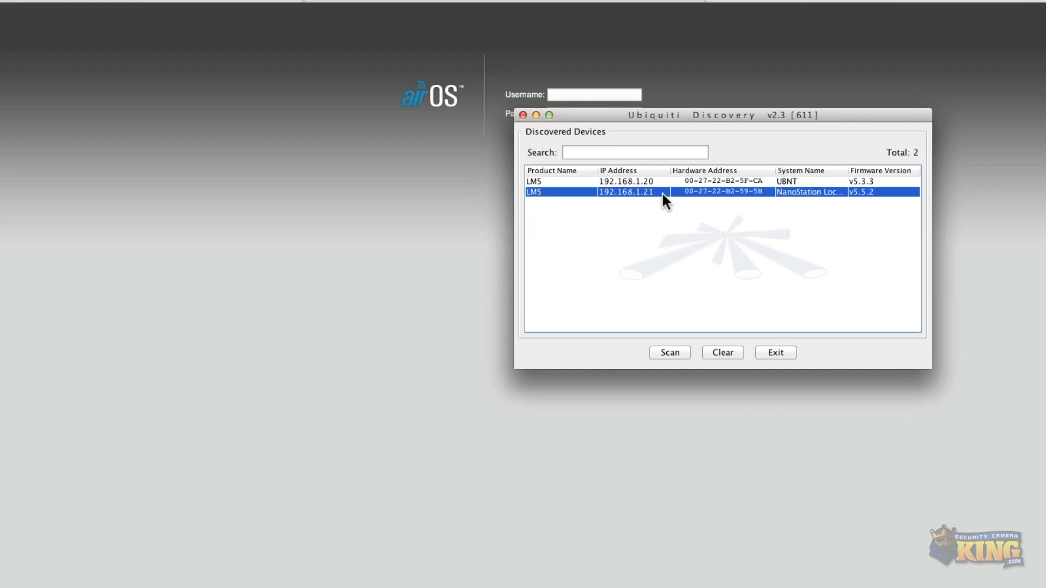
left_click(619, 180)
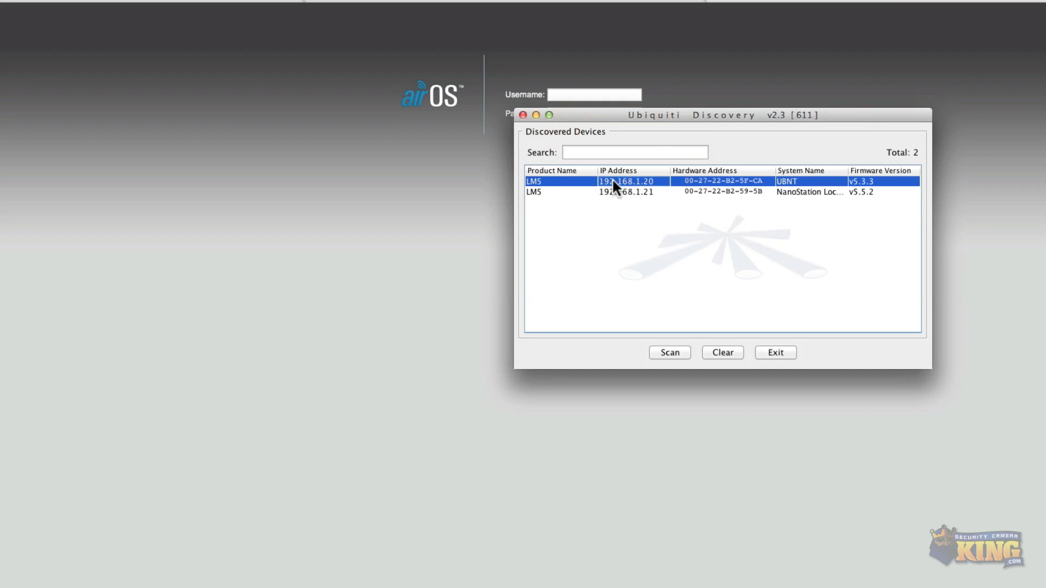
mouse_move(608, 183)
mouse_move(649, 183)
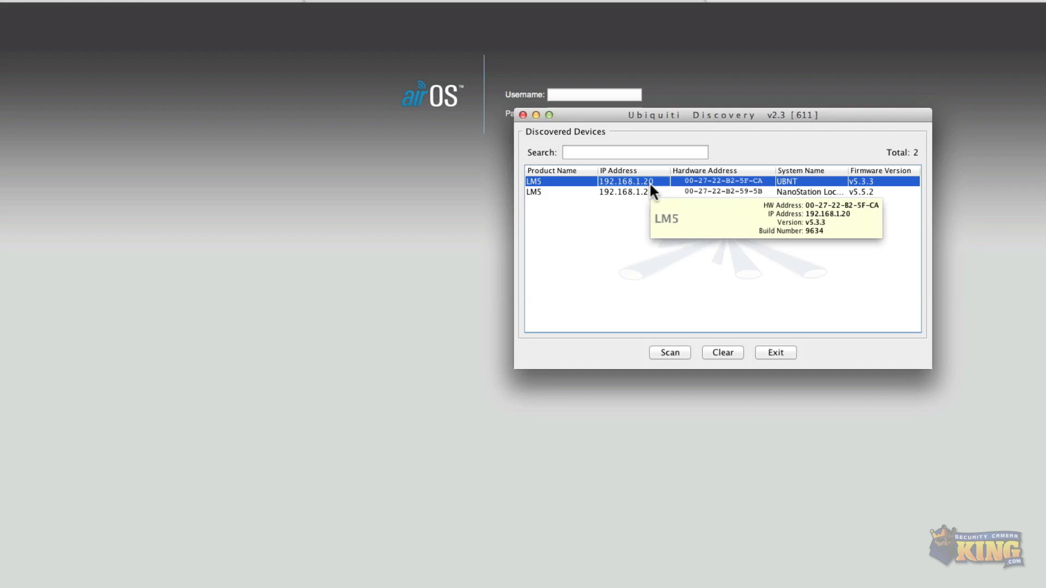
left_click(642, 192)
left_click(643, 182)
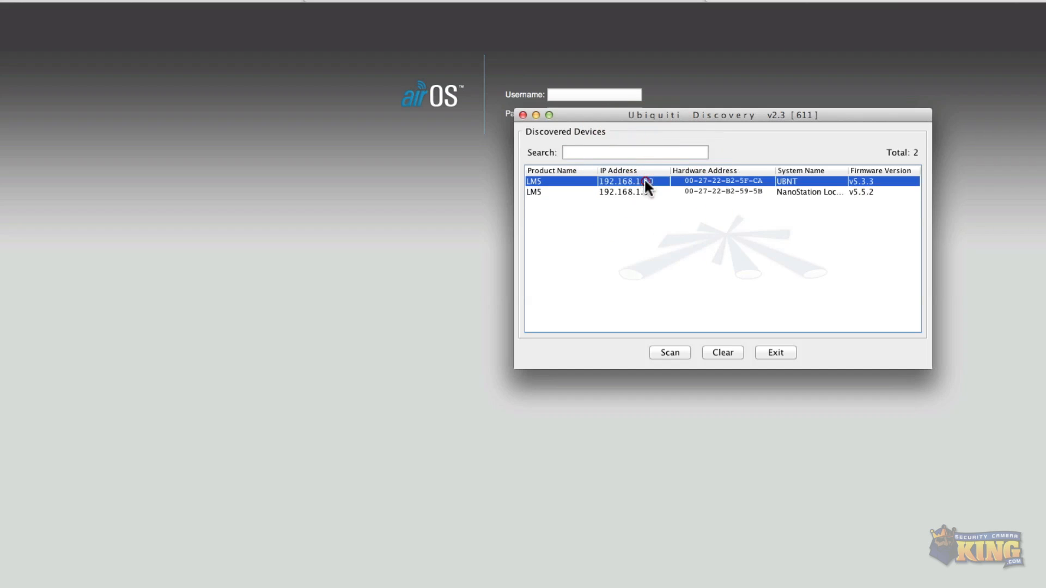
Open the web UI of the device at 192.168.1.20 from Ubiquiti Discovery.
right_click(615, 180)
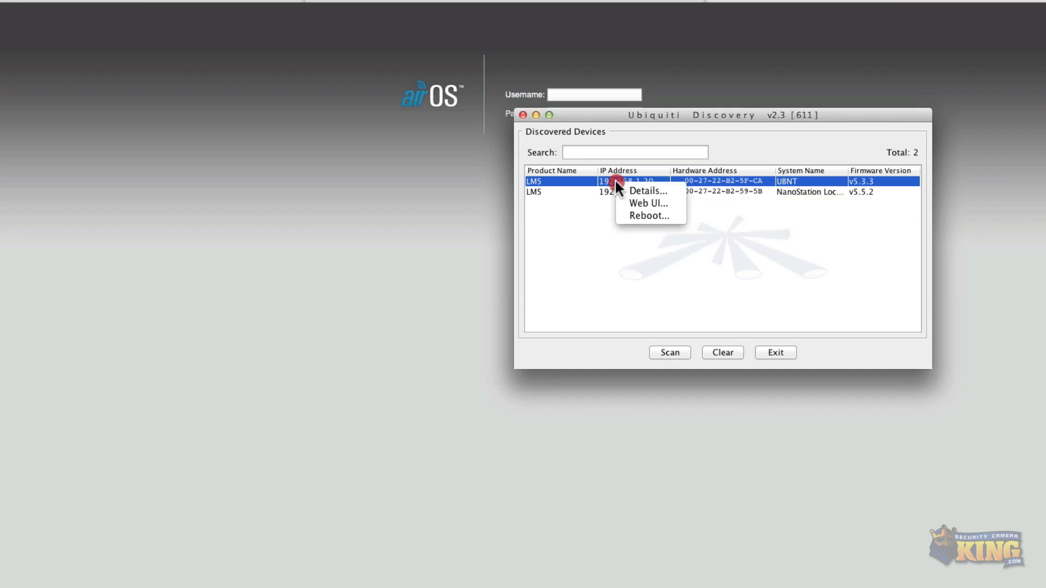
left_click(635, 203)
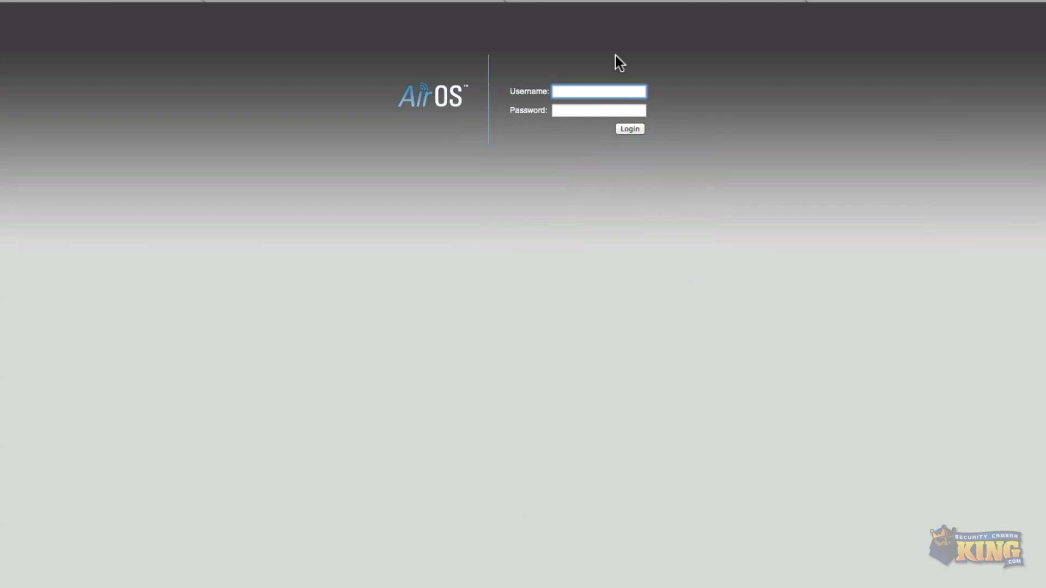
Log in with username ubnt and the default password, declining to save the password.
left_click(565, 90)
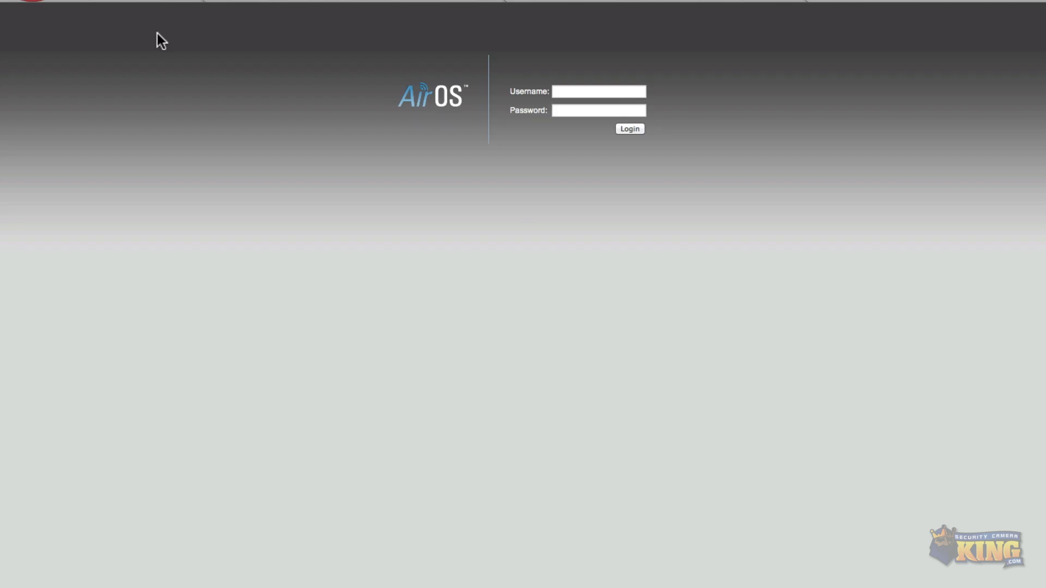
left_click(605, 92)
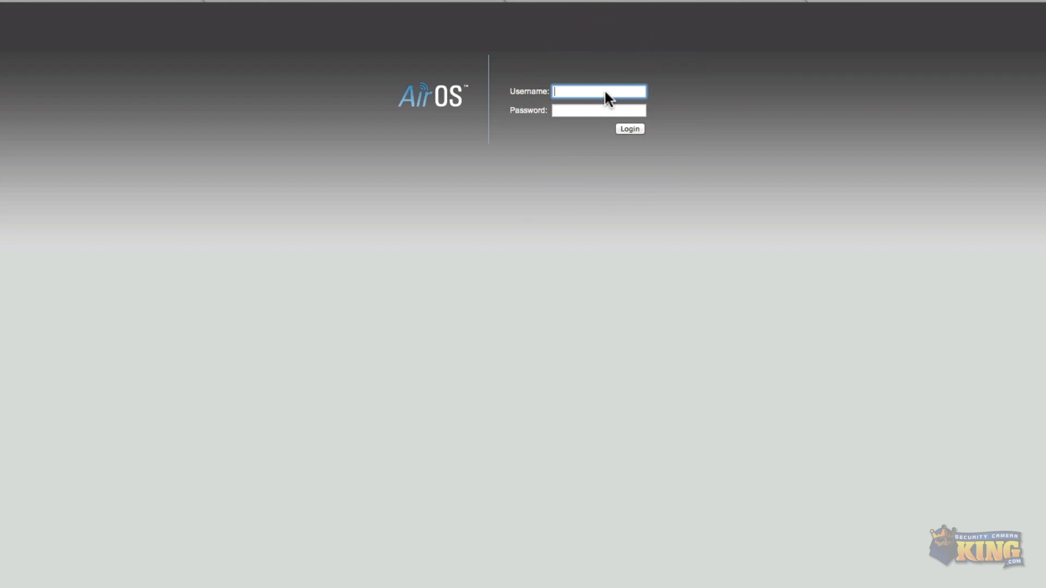
key("Tab")
key("Return")
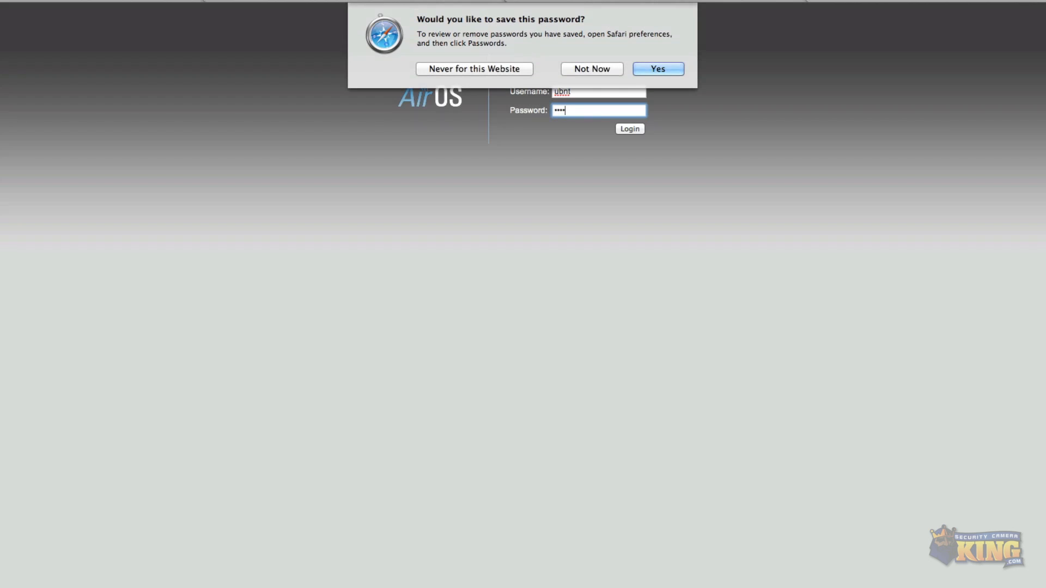
left_click(592, 69)
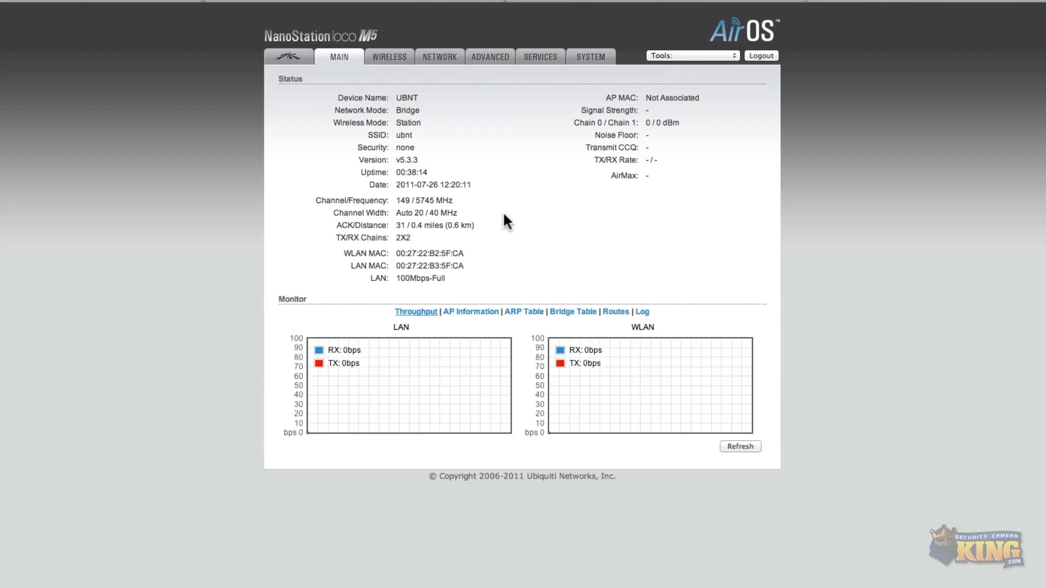
Open the System page and check the firmware version.
left_click(592, 57)
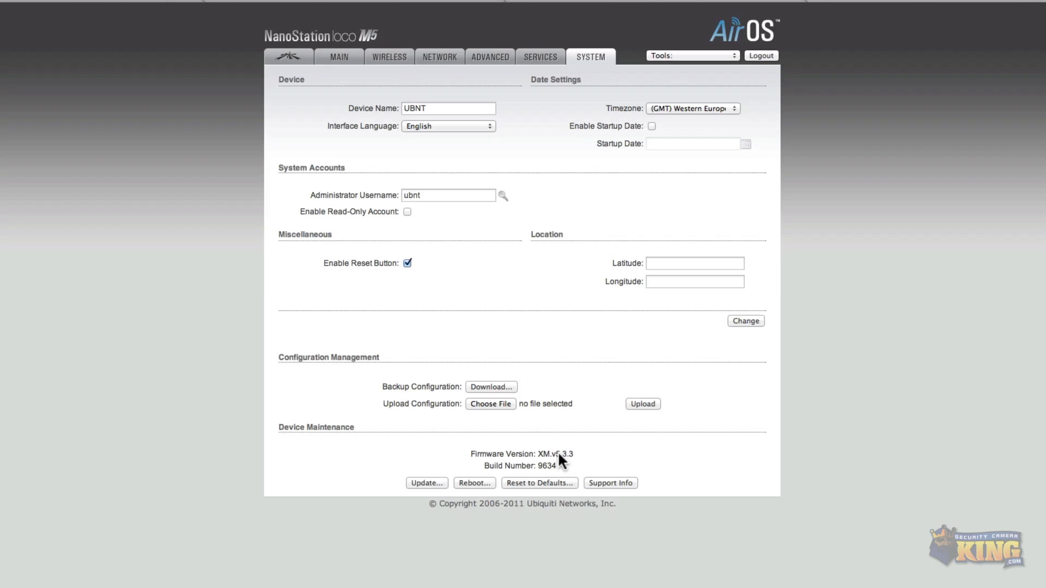
left_click_drag(567, 452, 566, 453)
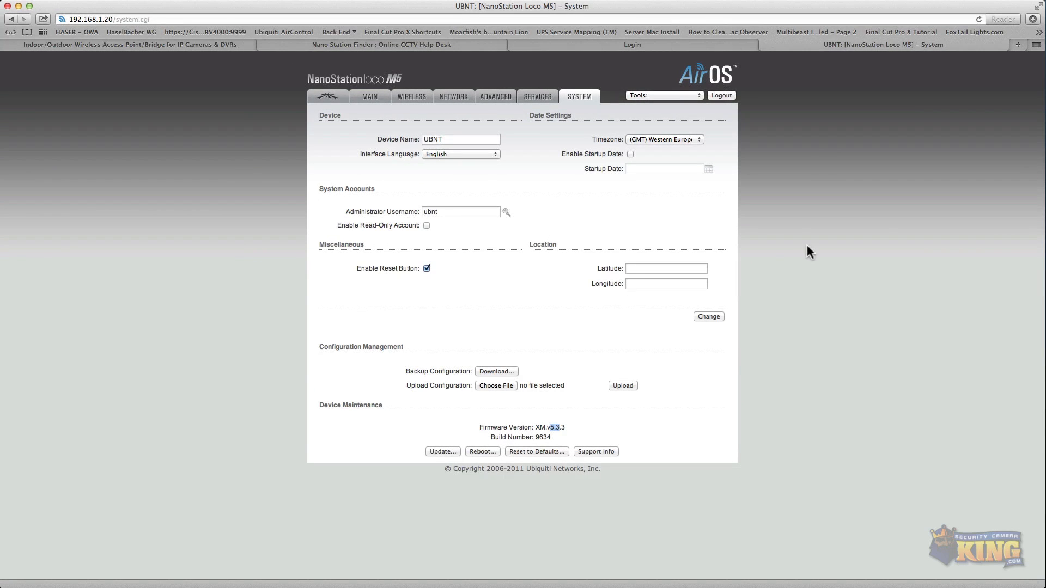
Open ubnt.com in a new browser tab and go to its Downloads page.
key("super+t")
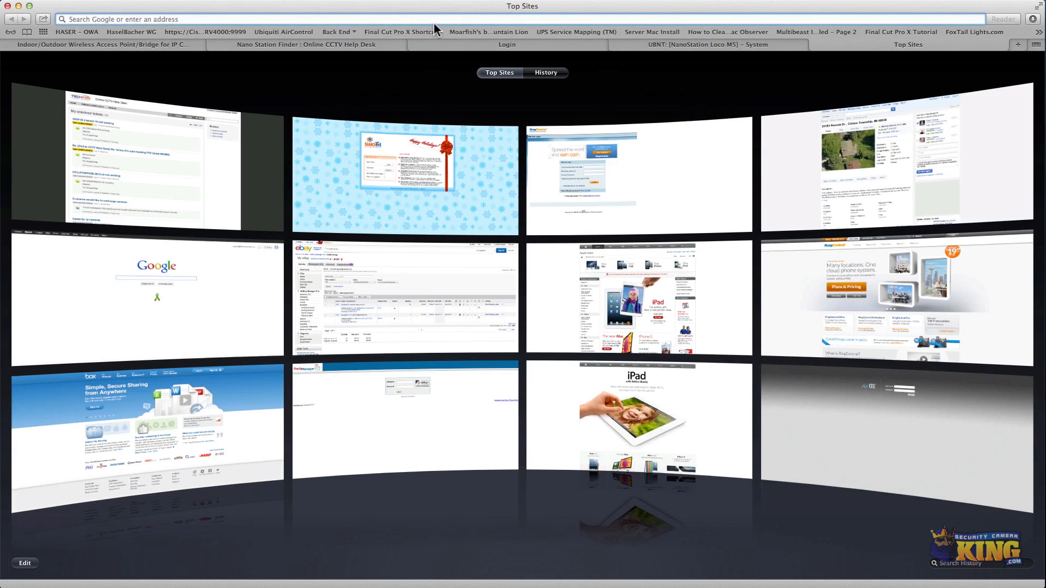
type("ubnt")
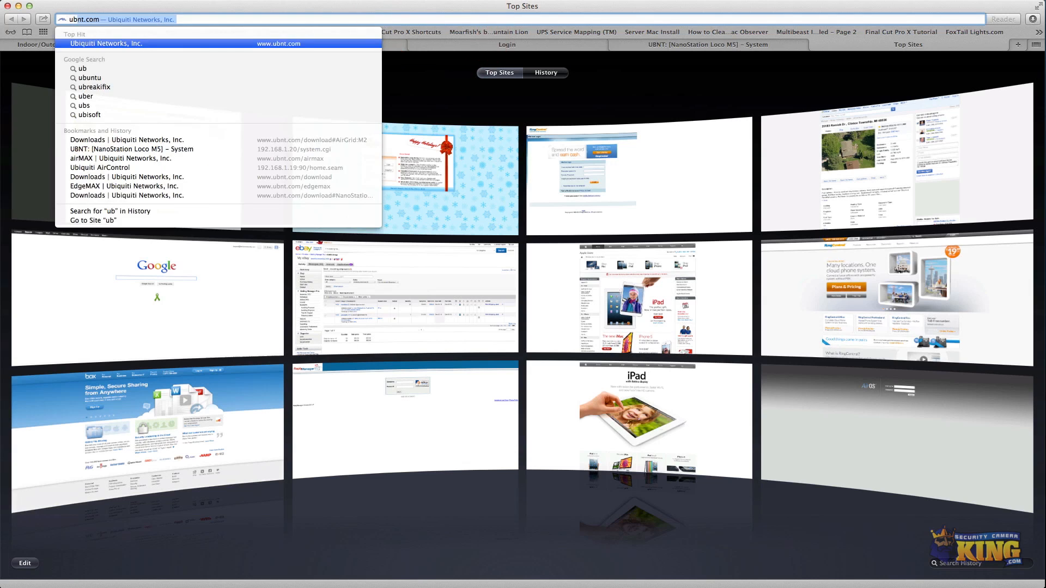
type(".com")
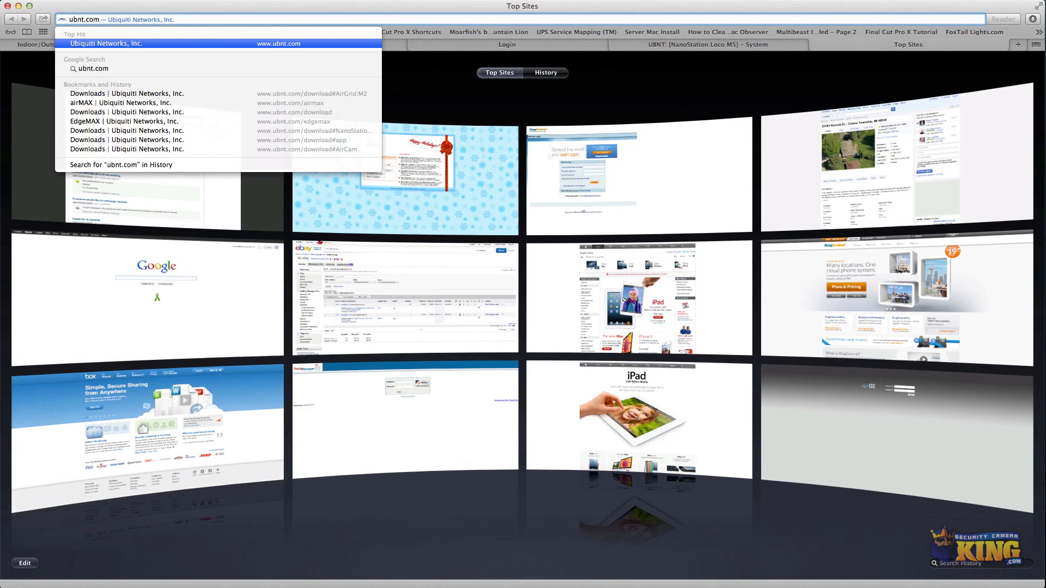
key("Return")
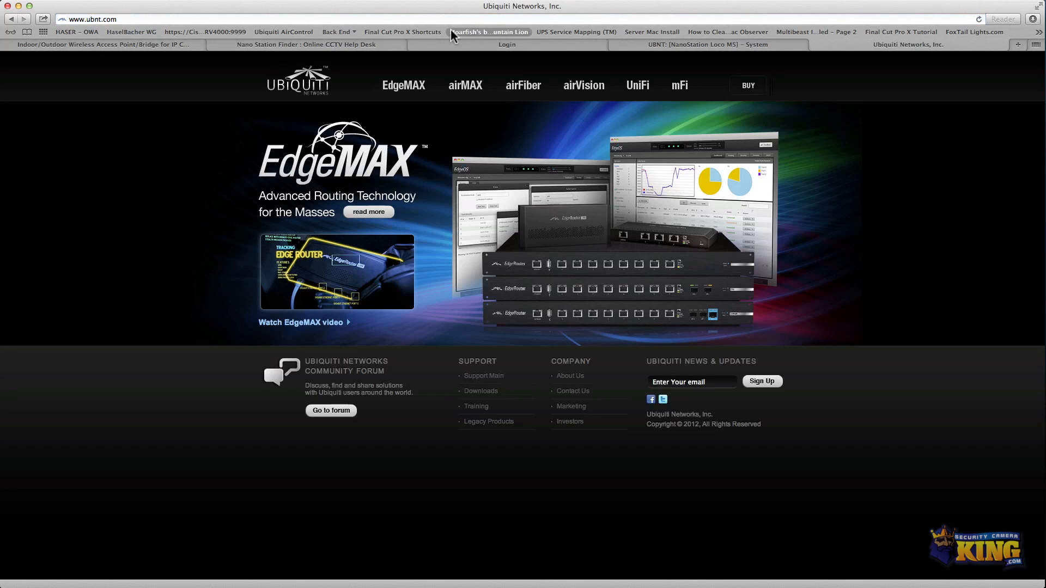
left_click(478, 393)
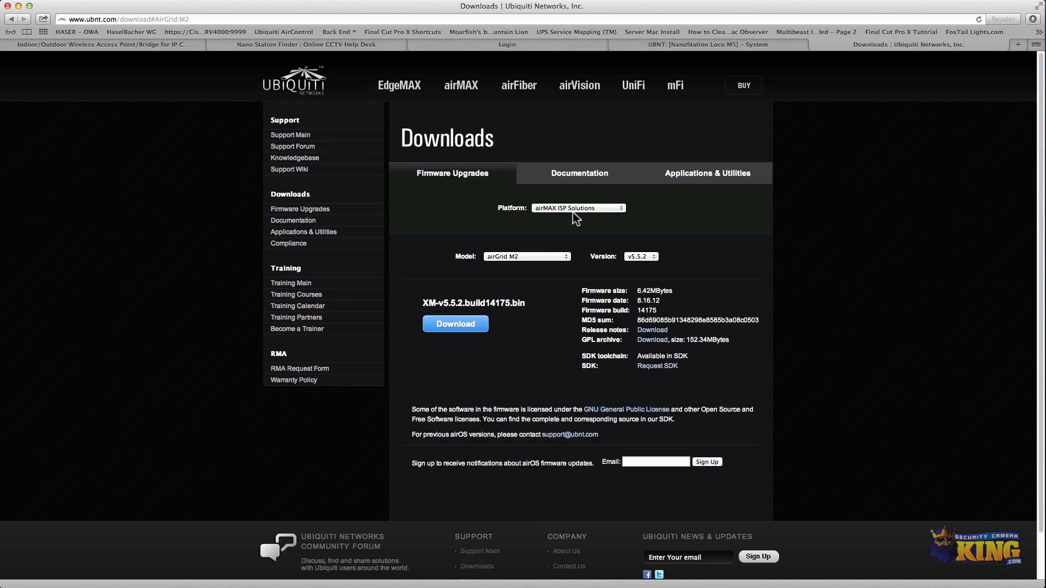
Choose the NanoStation Loco M5 model and firmware version v5.5.2 on the firmware downloads page.
left_click(566, 257)
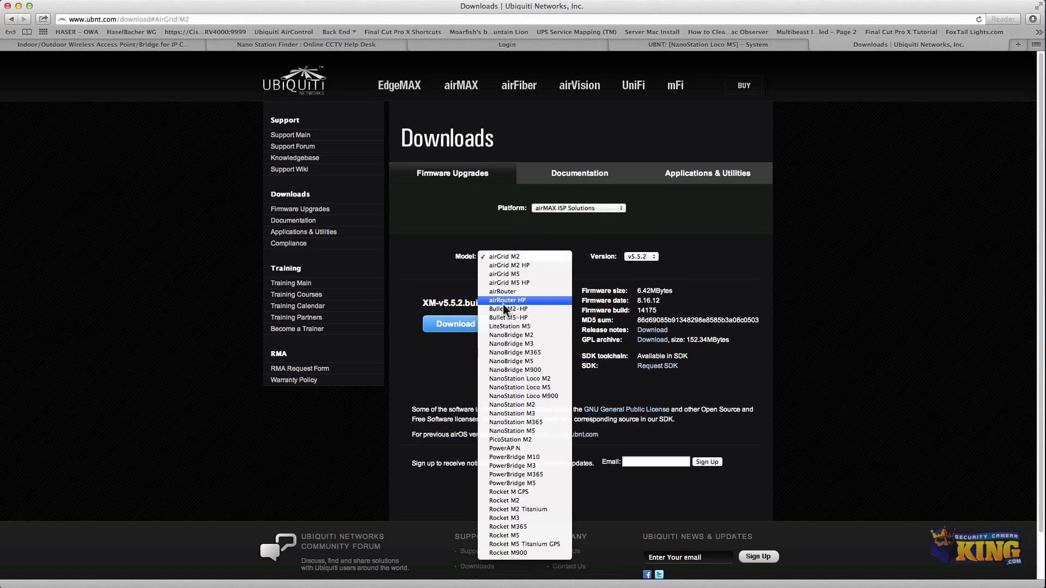
left_click(547, 387)
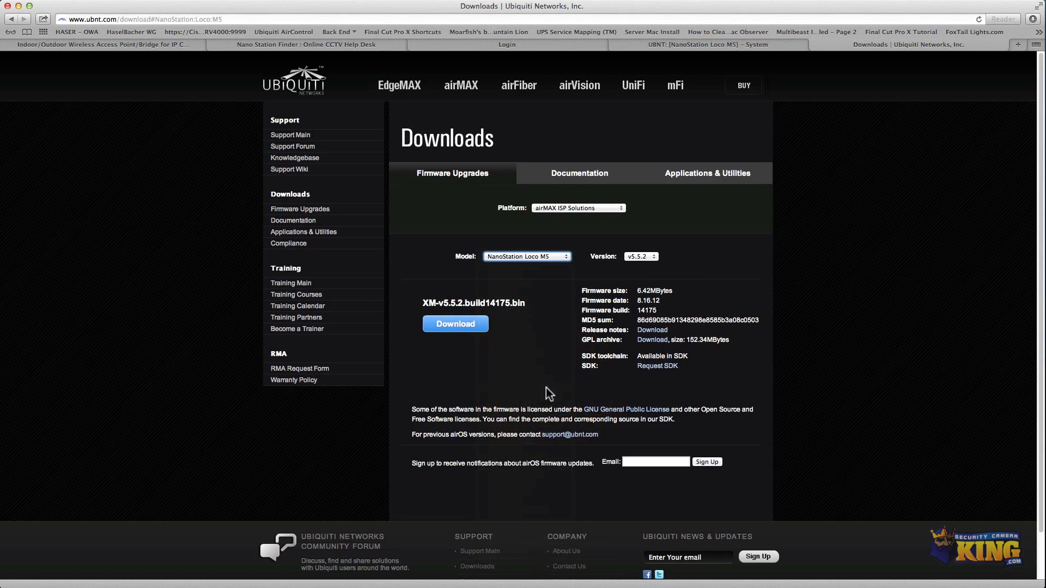
left_click(653, 256)
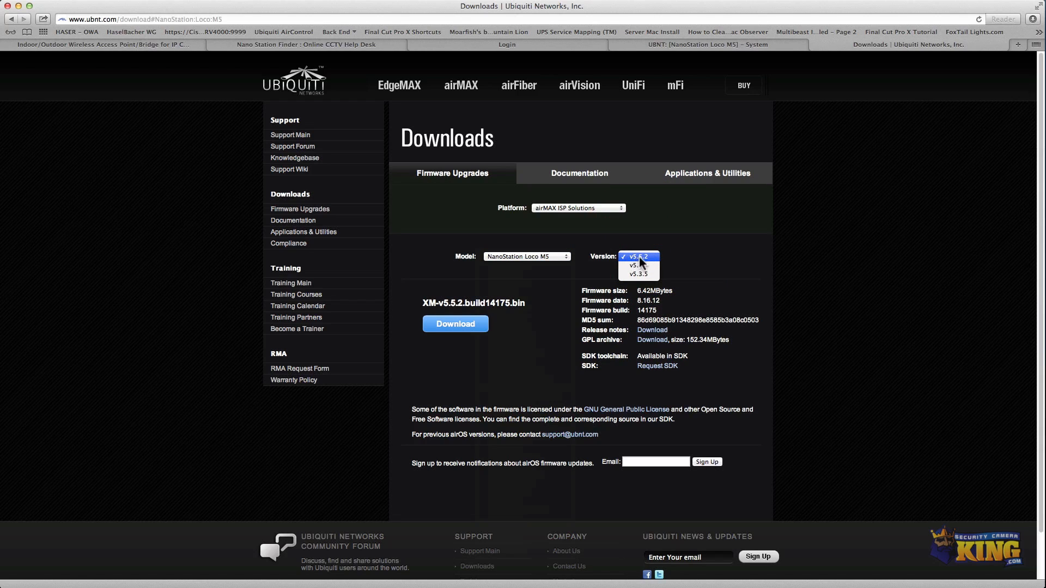
left_click(504, 347)
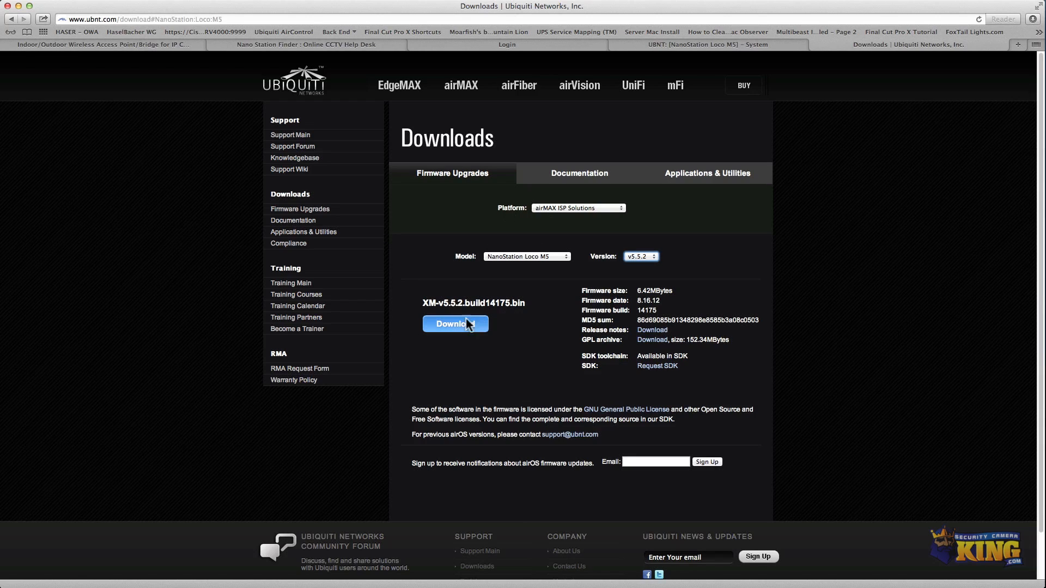
left_click(567, 173)
left_click(480, 172)
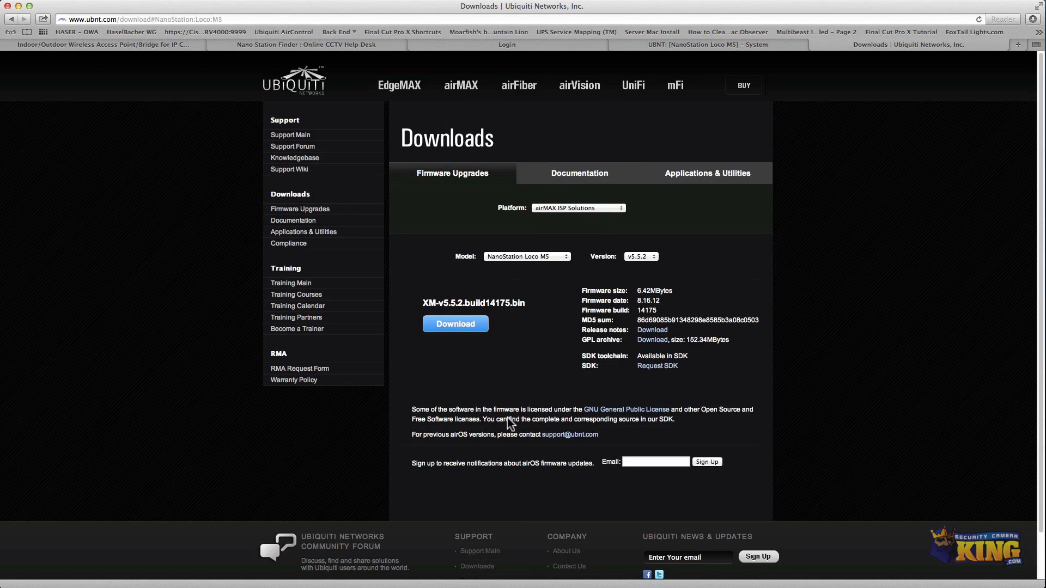
Switch back to the device's System page and open the firmware Update window.
left_click(815, 45)
left_click(562, 208)
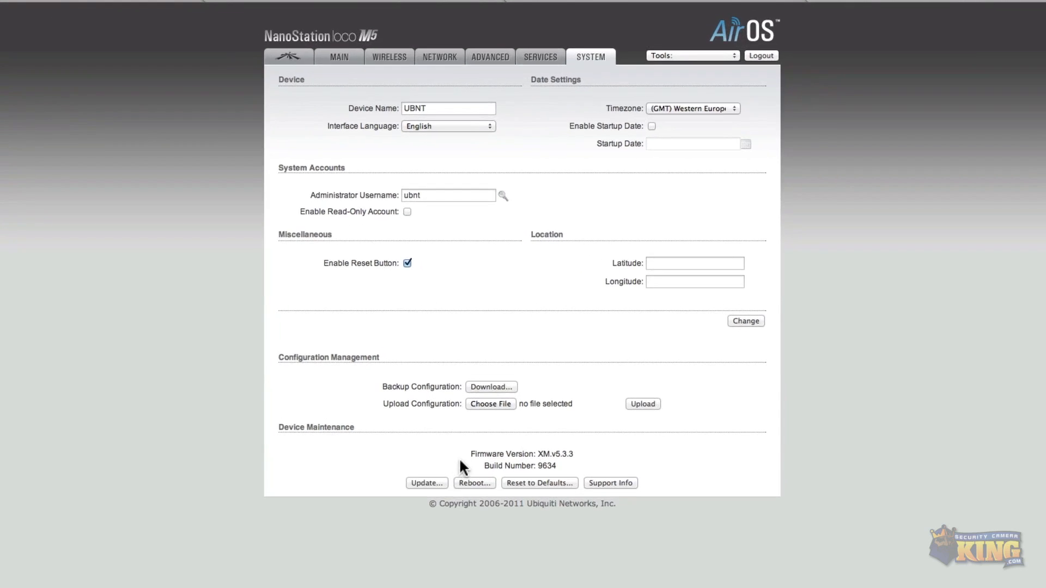
left_click(425, 483)
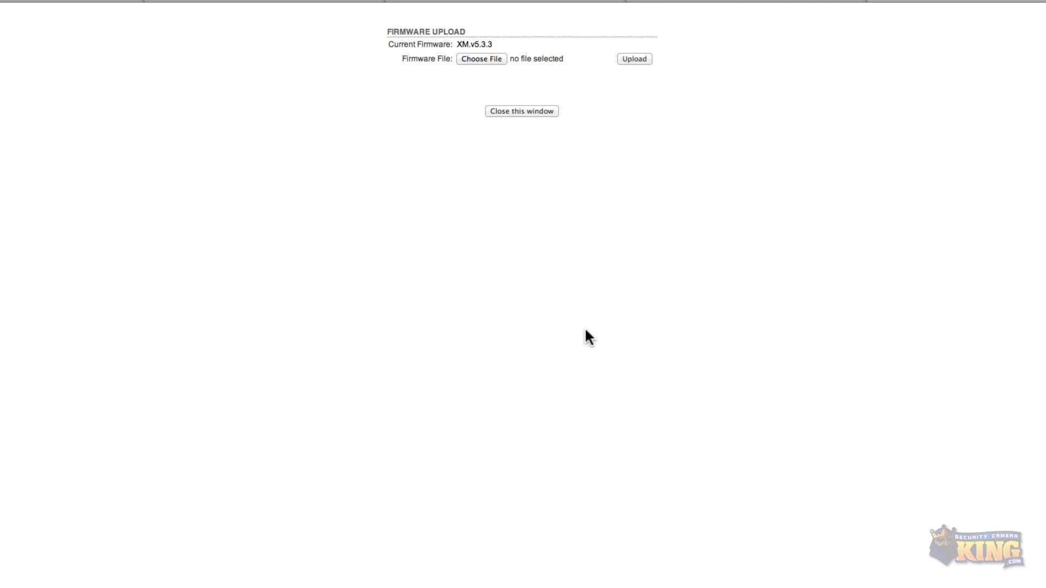
Choose the firmware file XM-v5.5.2.build14175.bin from the untitled folder on the Desktop.
left_click(494, 57)
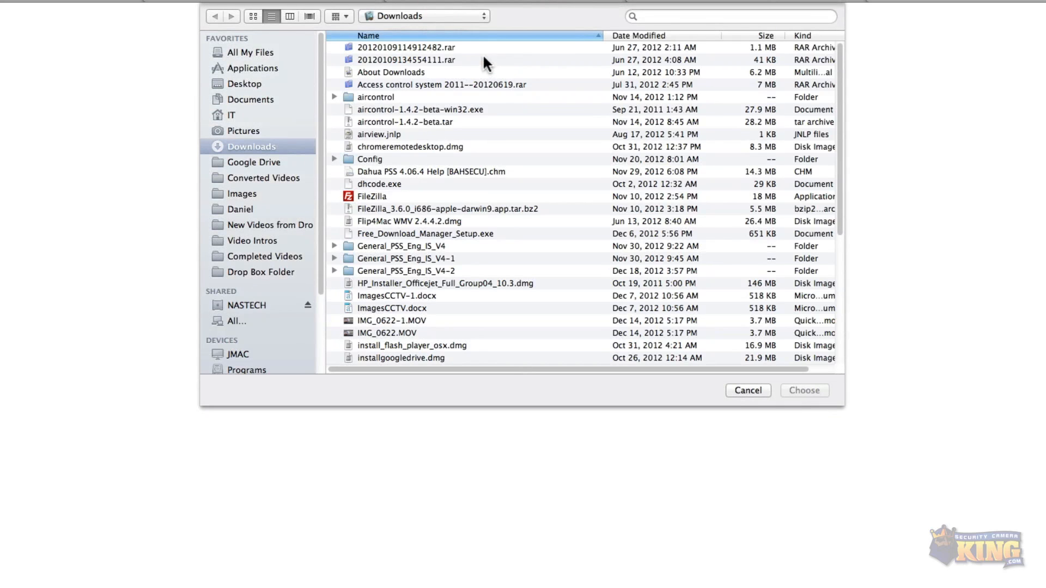
left_click(235, 83)
scroll(381, 221, "down", 15)
scroll(383, 215, "down", 3)
scroll(386, 196, "up", 15)
scroll(390, 183, "down", 6)
scroll(390, 185, "down", 5)
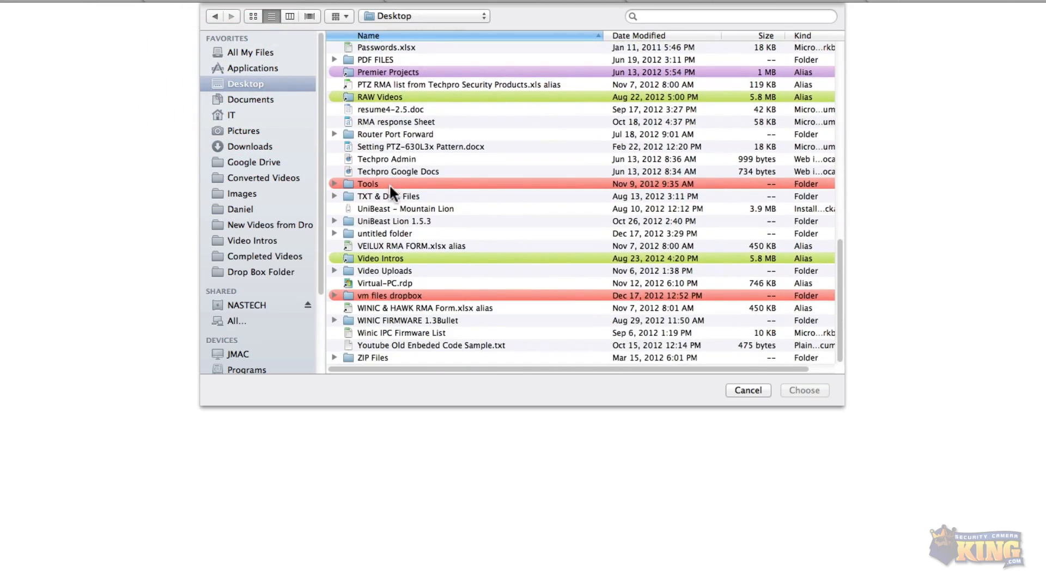
double_click(378, 233)
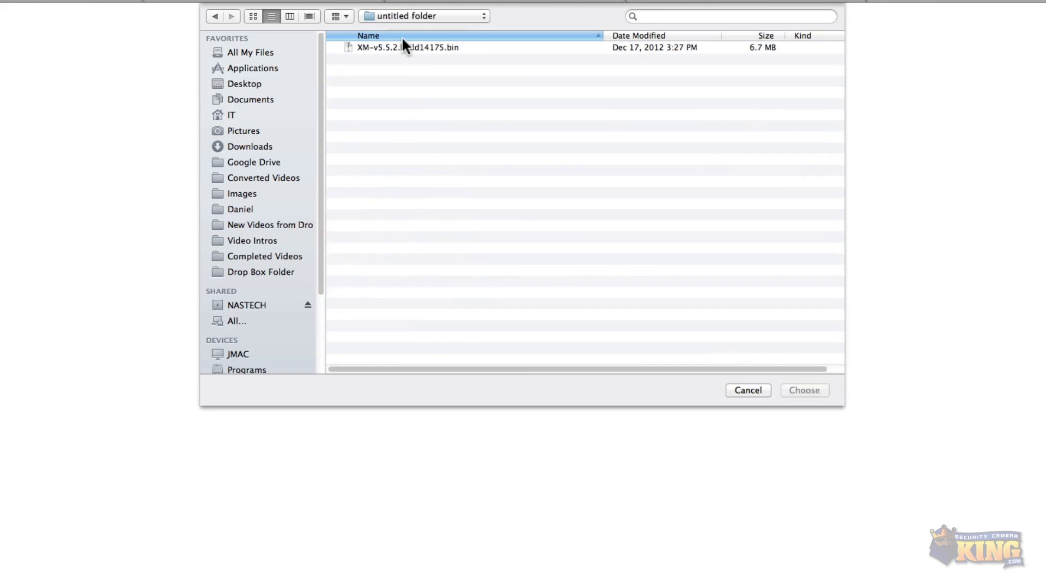
double_click(398, 48)
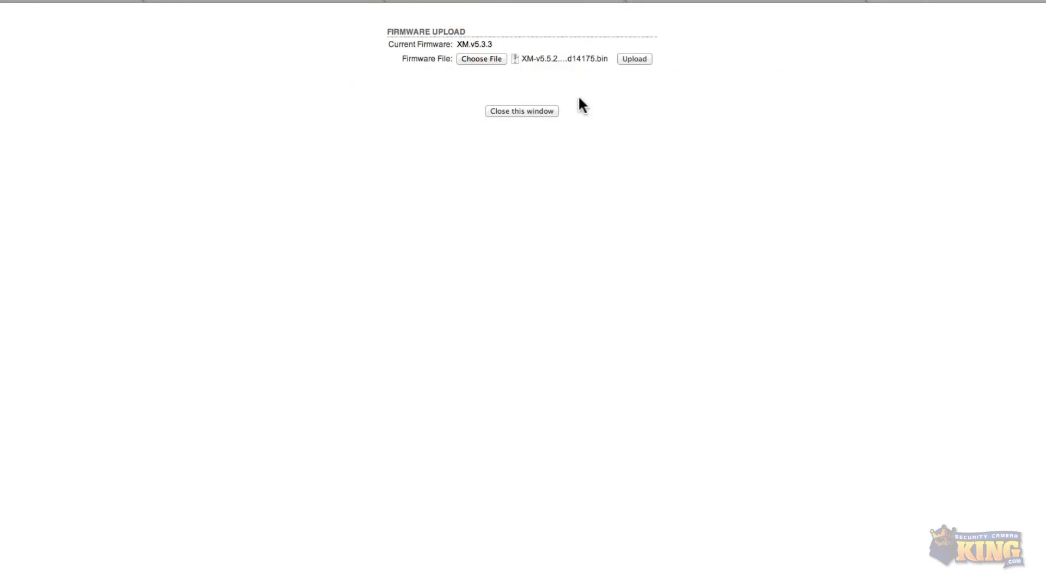
Upload the chosen firmware file and start the firmware update.
left_click(633, 60)
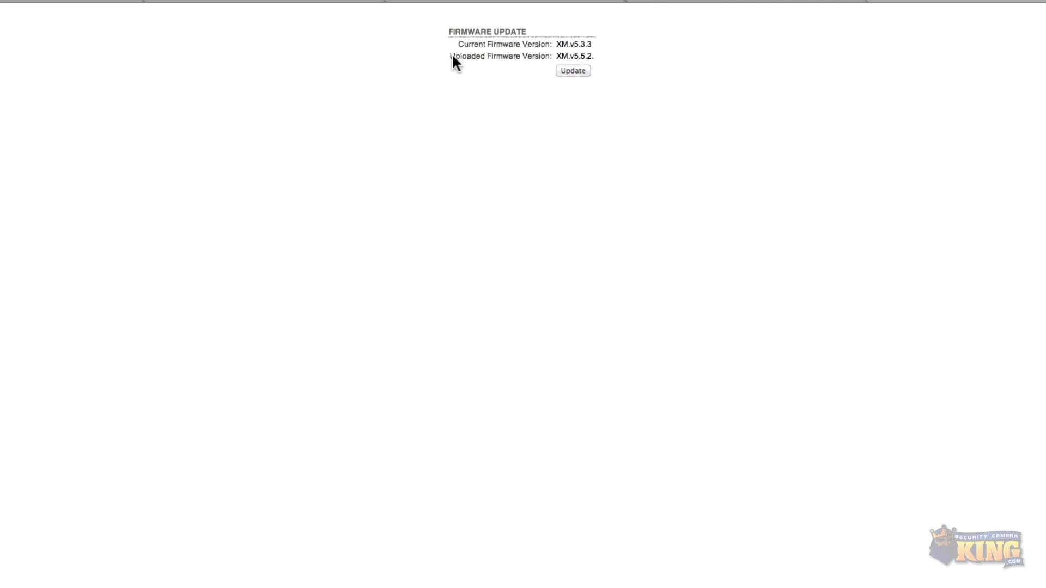
left_click_drag(492, 56, 599, 60)
left_click(648, 80)
left_click(565, 72)
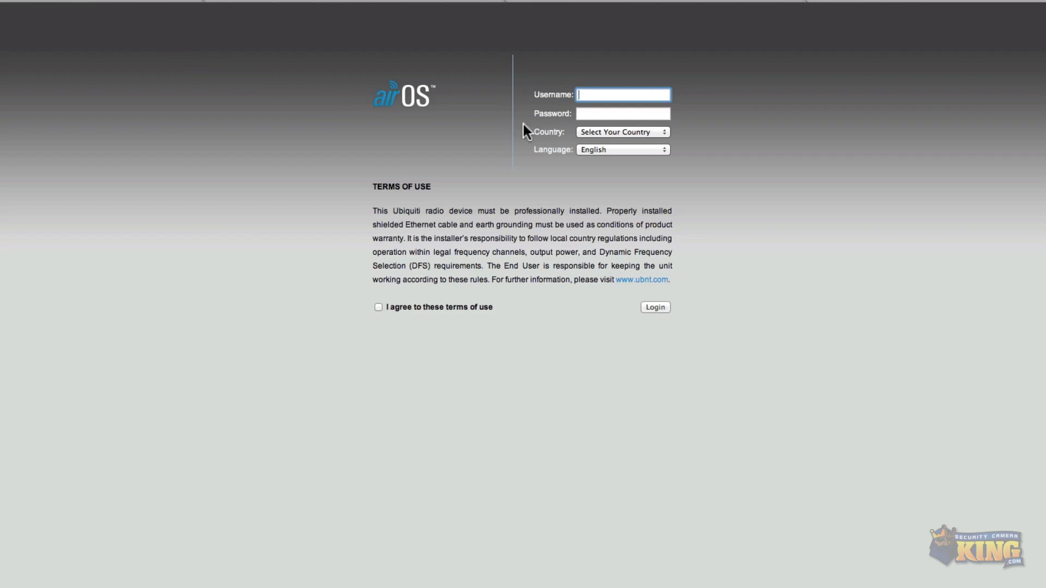
Log back in as ubnt with the default password, country United States, accepting the terms and declining to save the password.
left_click(588, 92)
left_click(630, 96)
key("Tab")
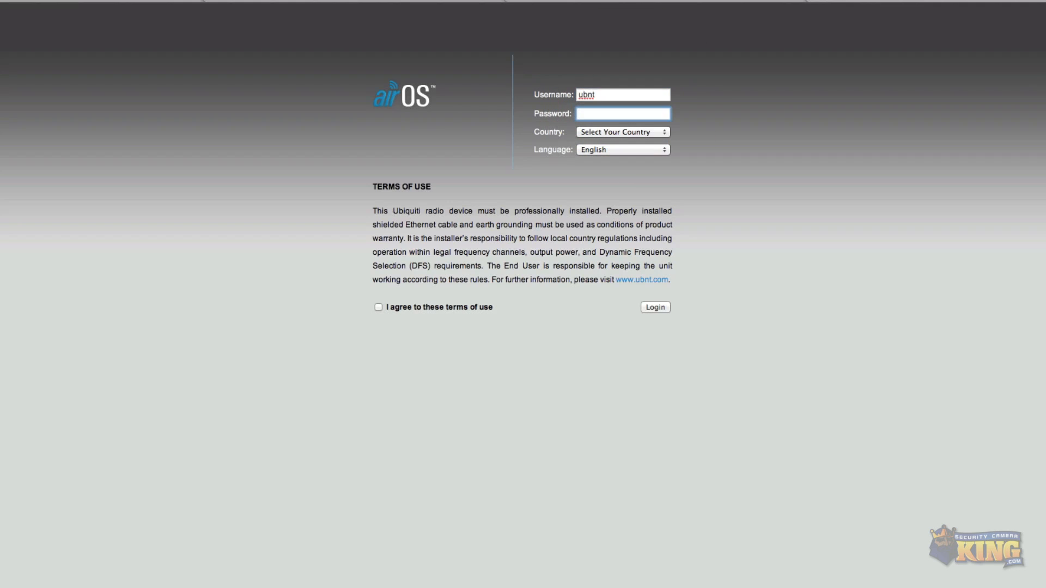
left_click(616, 132)
left_click(594, 163)
left_click(378, 308)
left_click(656, 308)
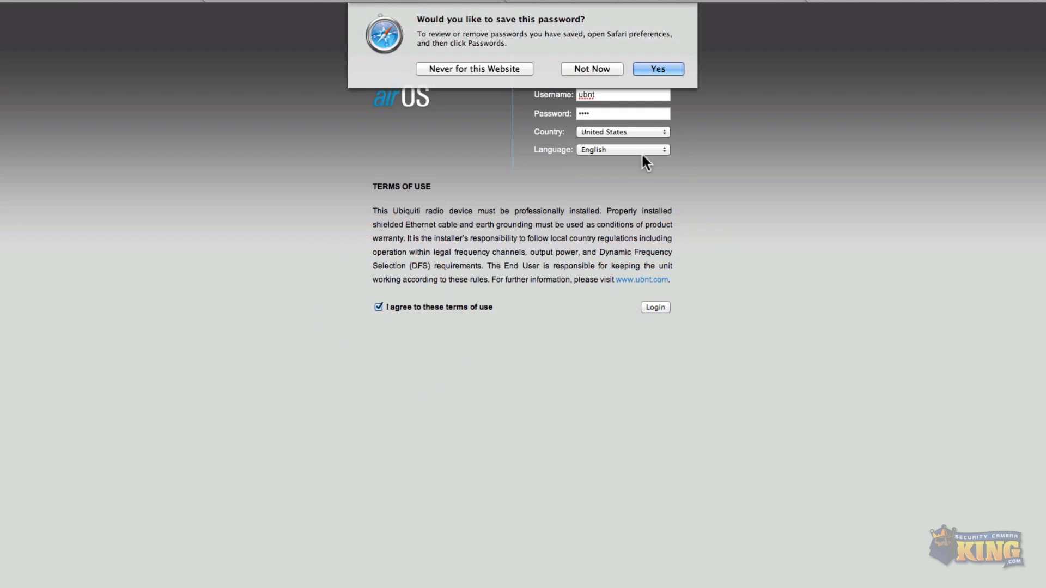
left_click(604, 64)
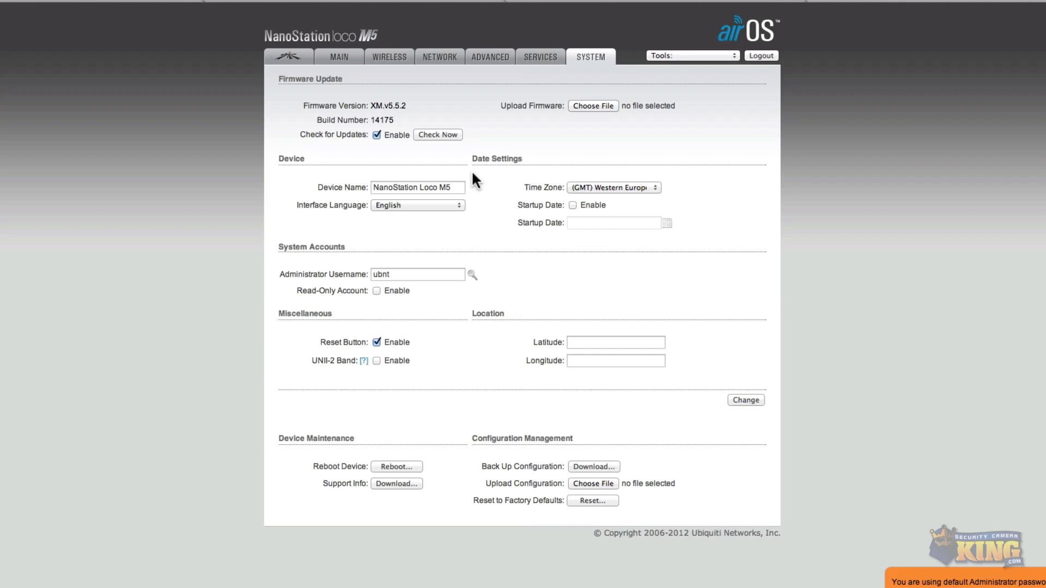
Open the Network page and review the management network DNS fields.
left_click(450, 56)
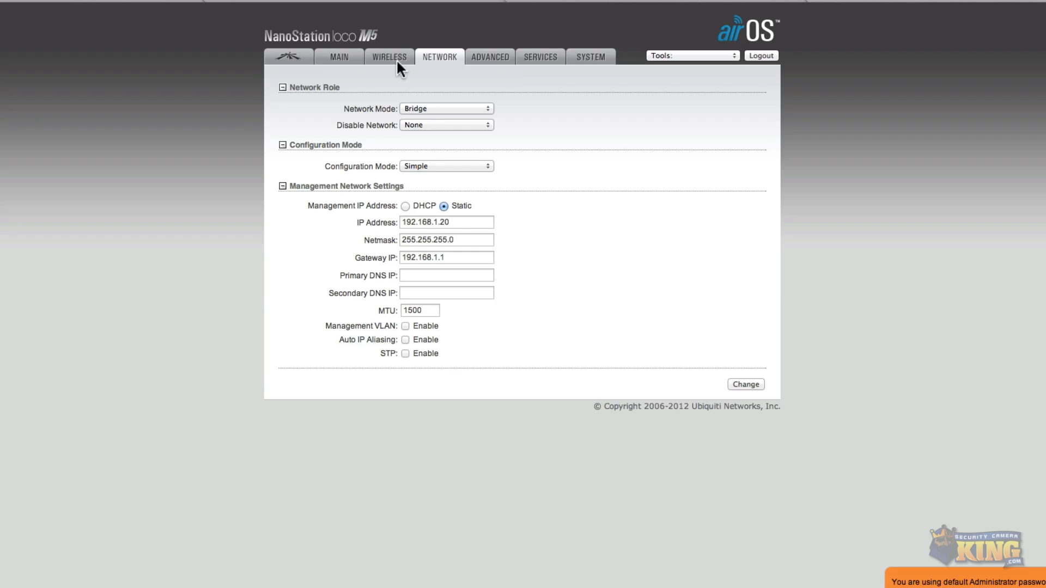
left_click(406, 273)
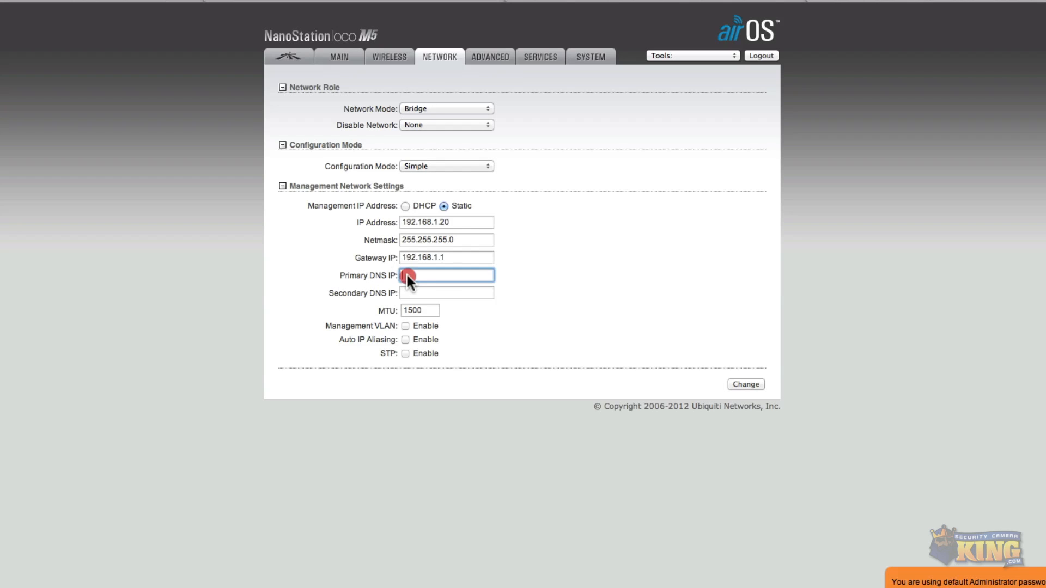
left_click(413, 292)
left_click(415, 274)
Open the Wireless page, keep the wireless mode as Station, and enable WDS (Transparent Bridge Mode).
left_click(394, 56)
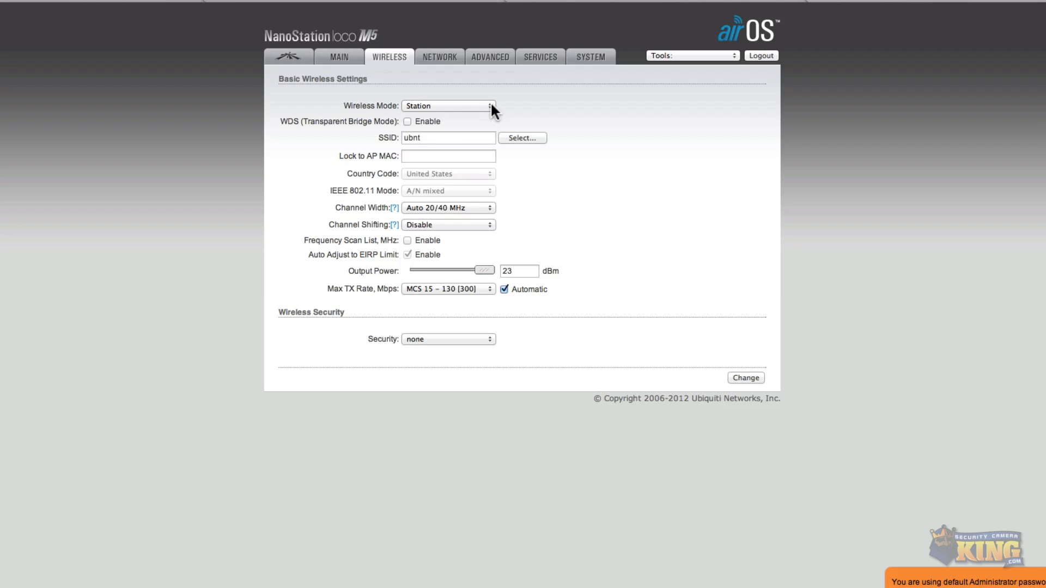
left_click(433, 107)
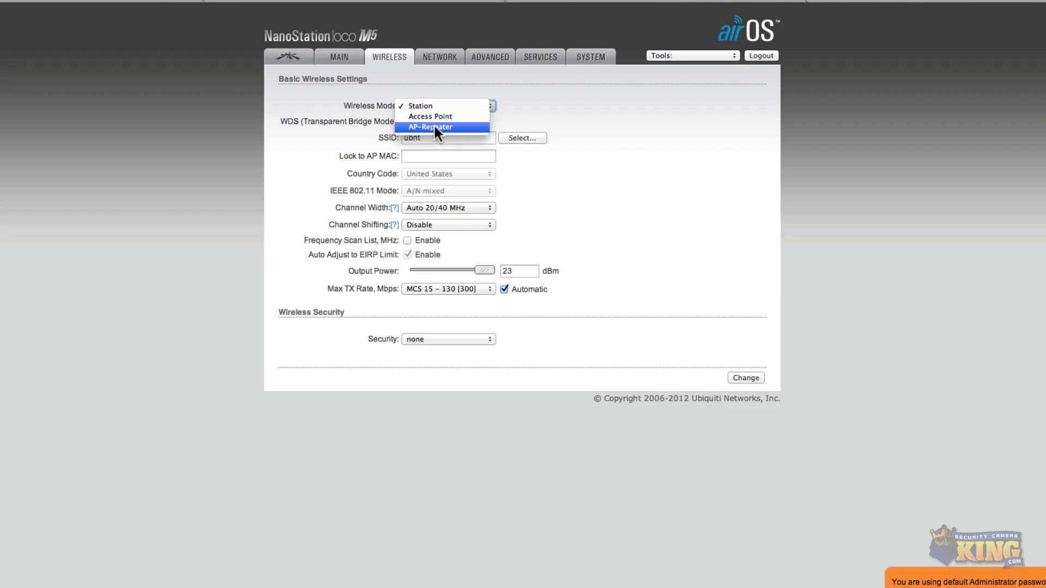
left_click(453, 104)
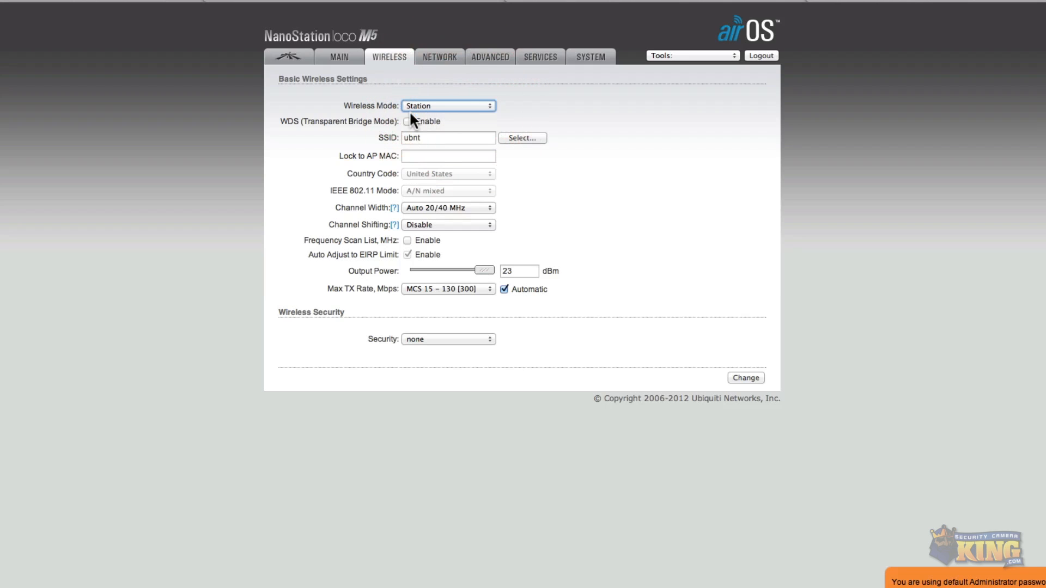
left_click(407, 121)
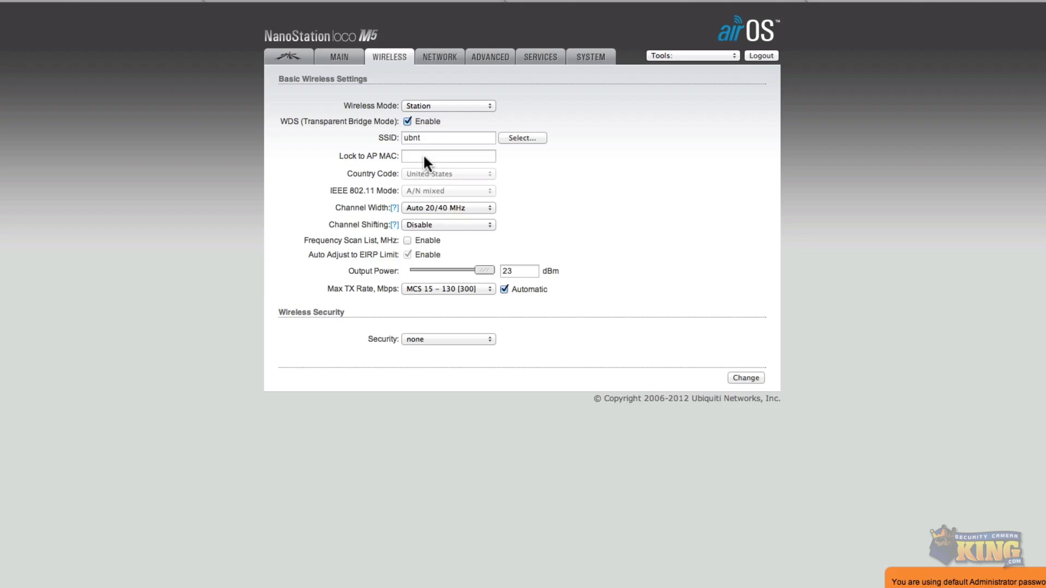
Run a site survey and lock the station to the NanoM5-Main access point.
left_click(521, 137)
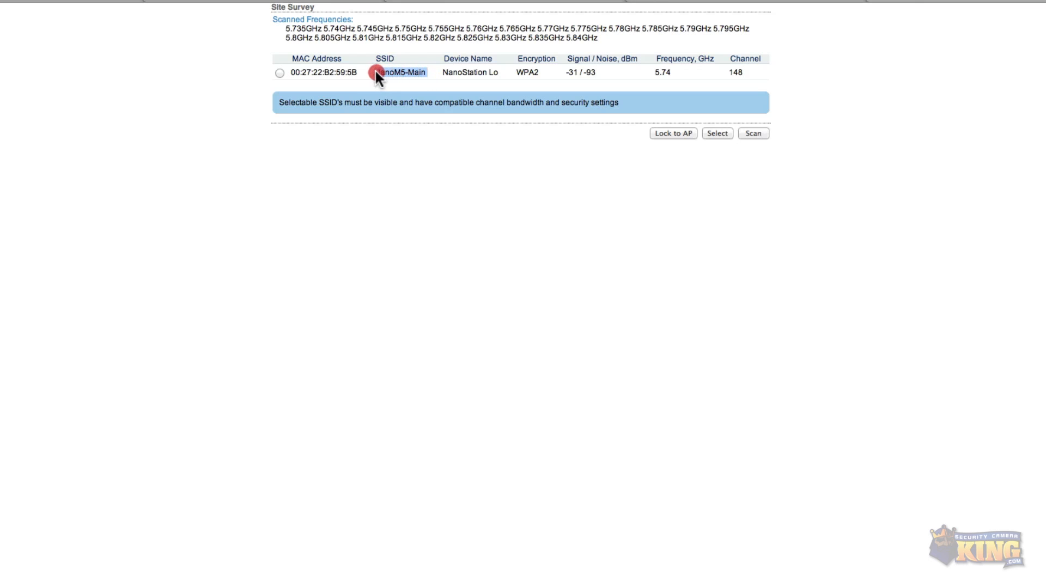
left_click(279, 73)
left_click(678, 132)
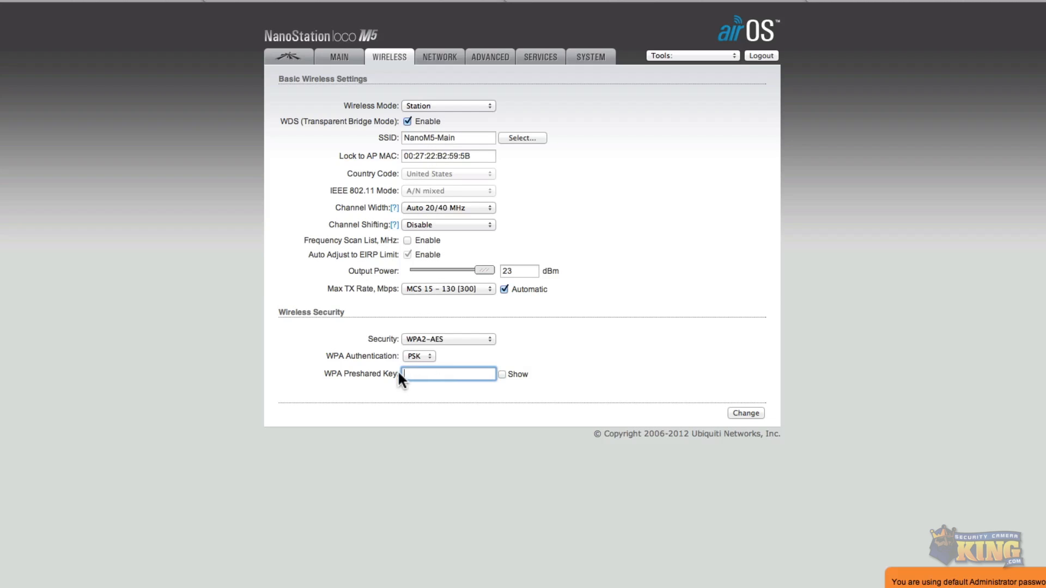
Enter the WPA preshared key with Show enabled and save the wireless settings.
left_click(426, 375)
left_click(501, 373)
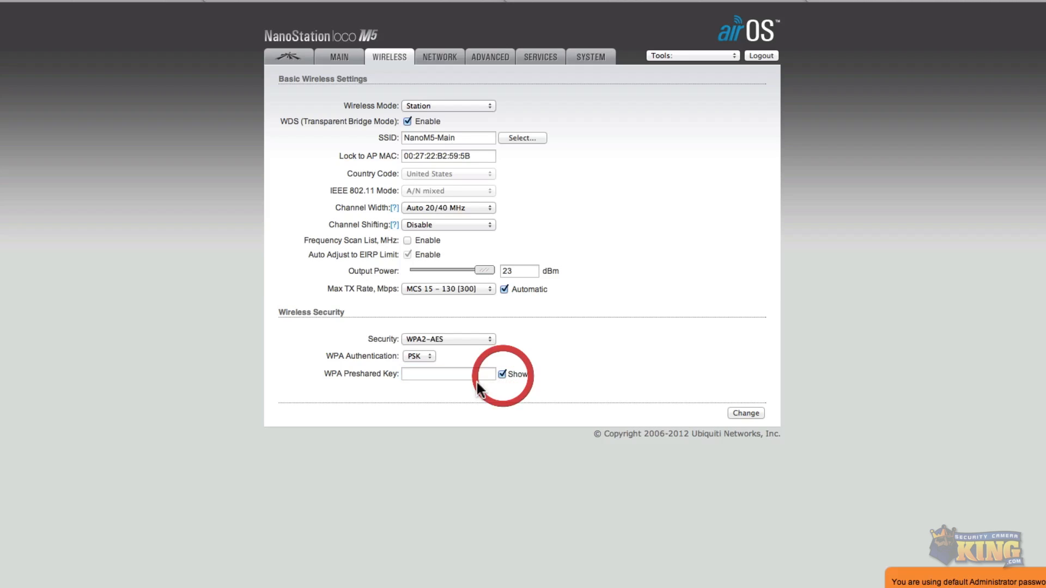
left_click(448, 374)
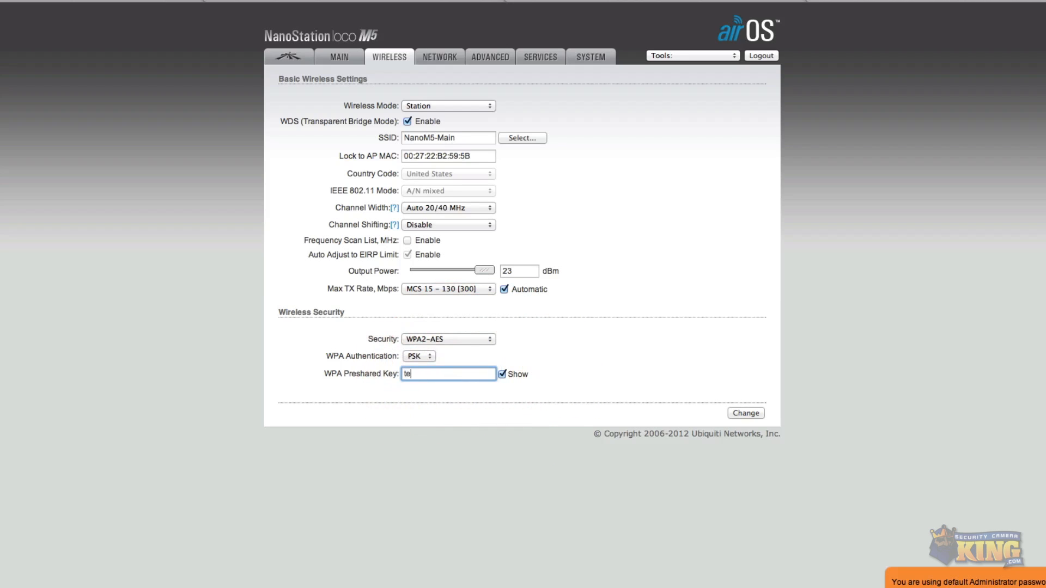
left_click(742, 413)
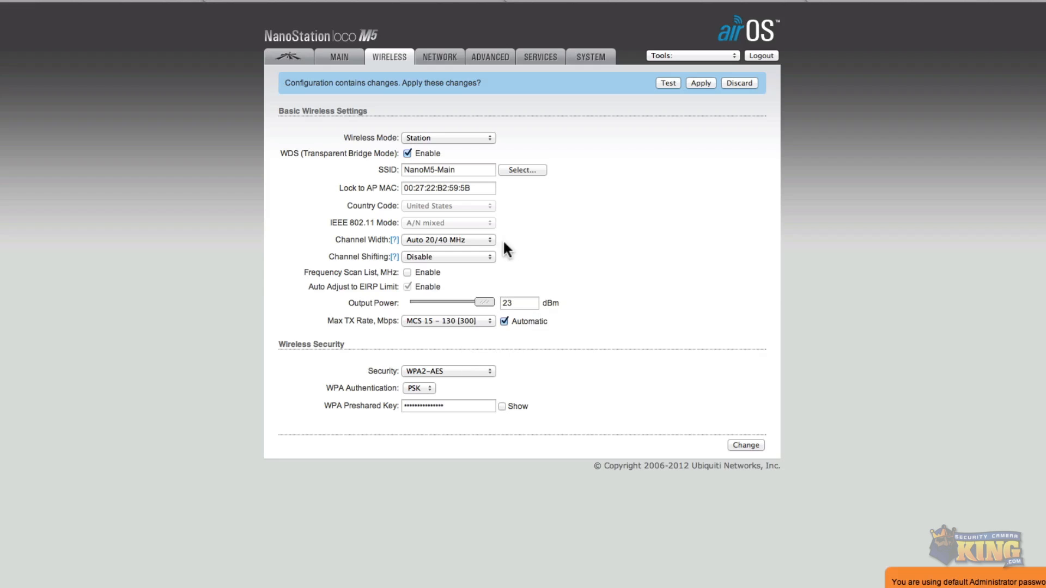
Apply the pending configuration changes from the airMAX page.
left_click(347, 55)
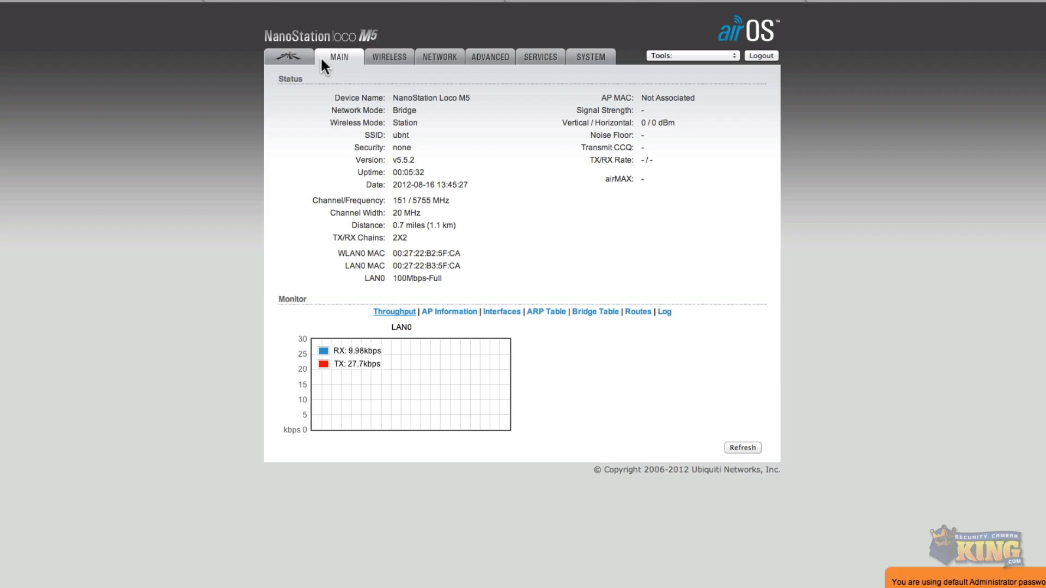
left_click(294, 55)
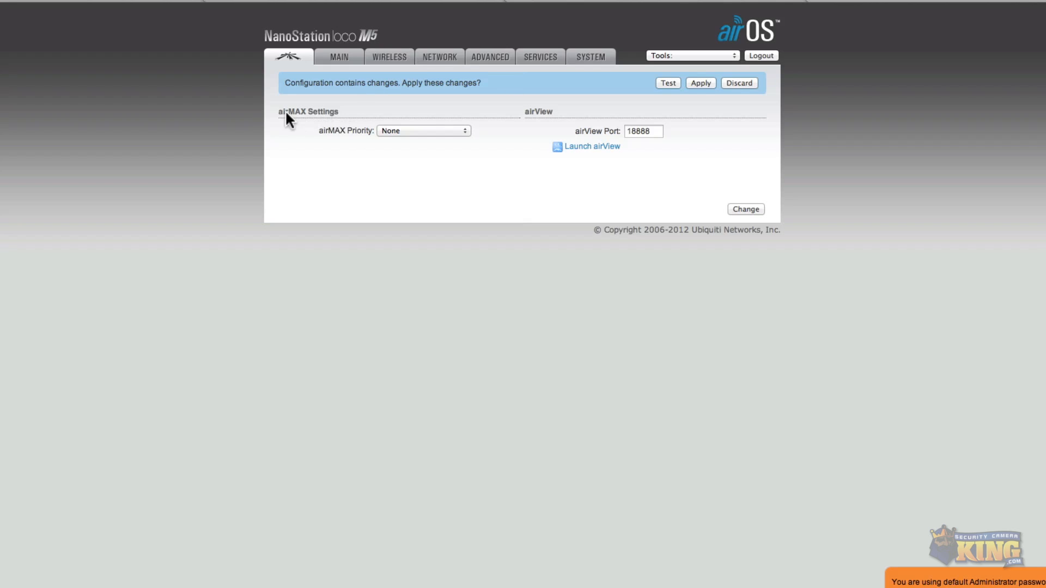
left_click(343, 114)
left_click(701, 83)
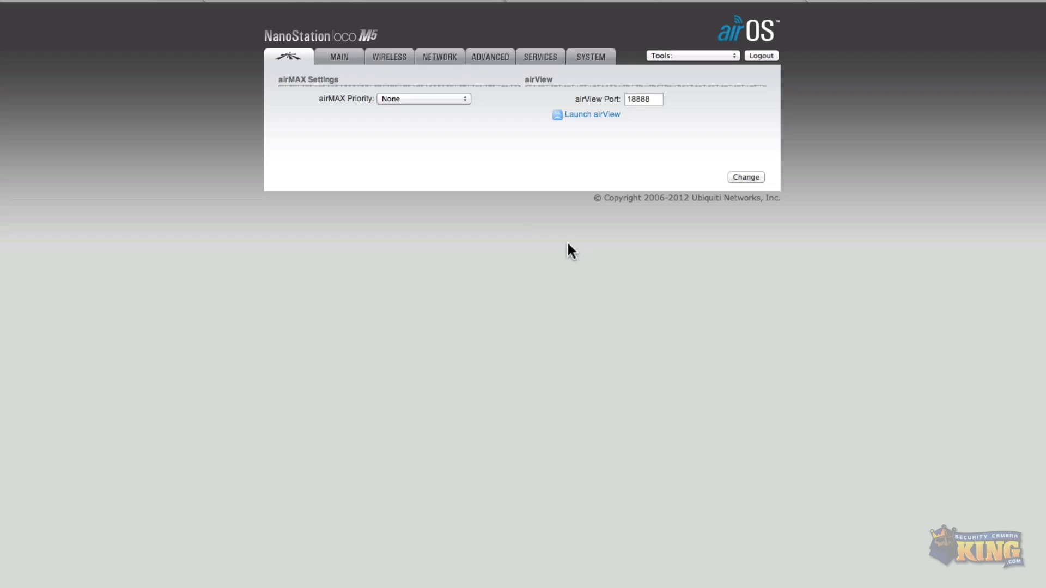